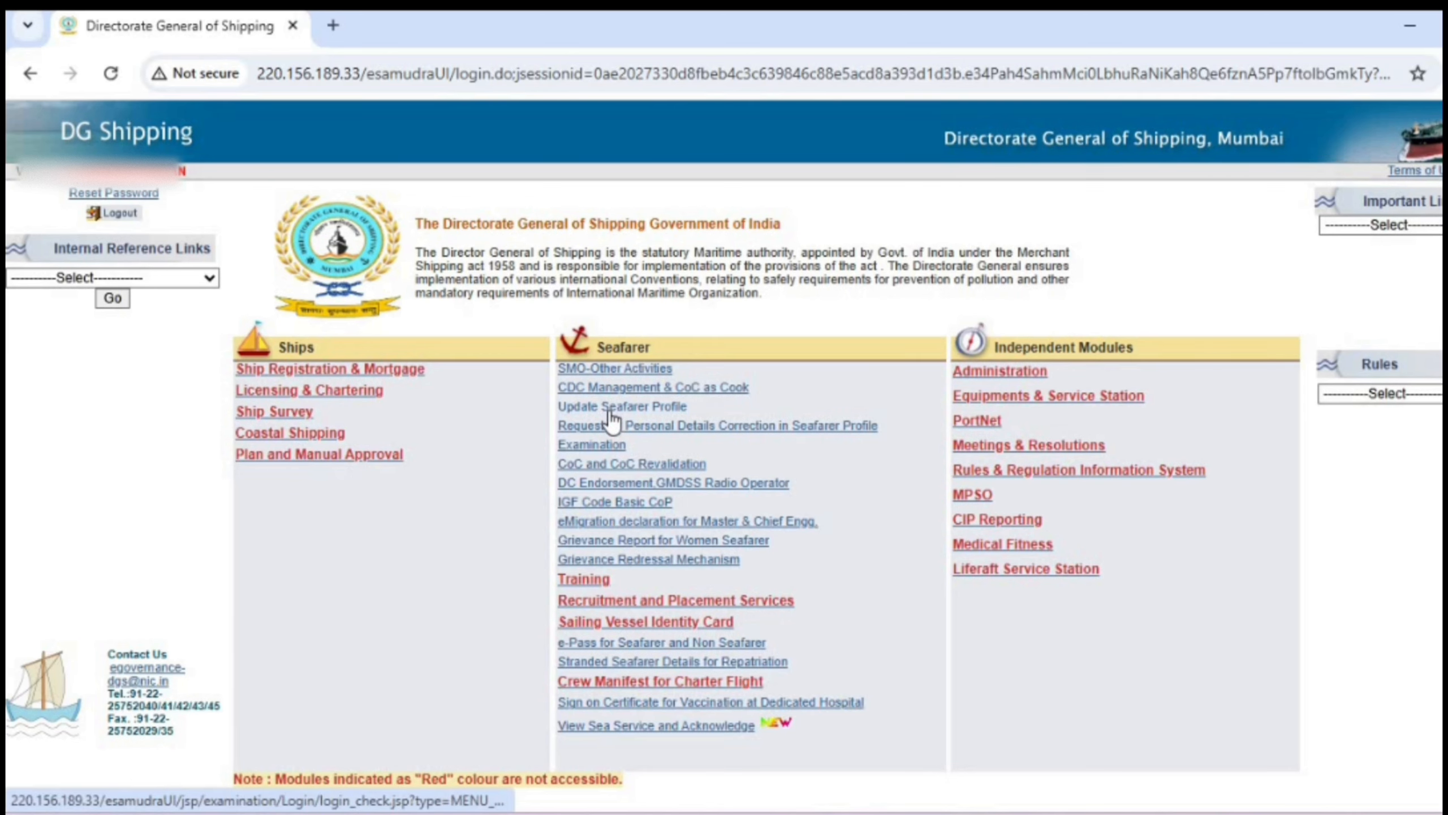
Open the application for DC Endorsement for Advanced (Level II) from the seafarer DC Endorsement and GMDSS services.
click(617, 482)
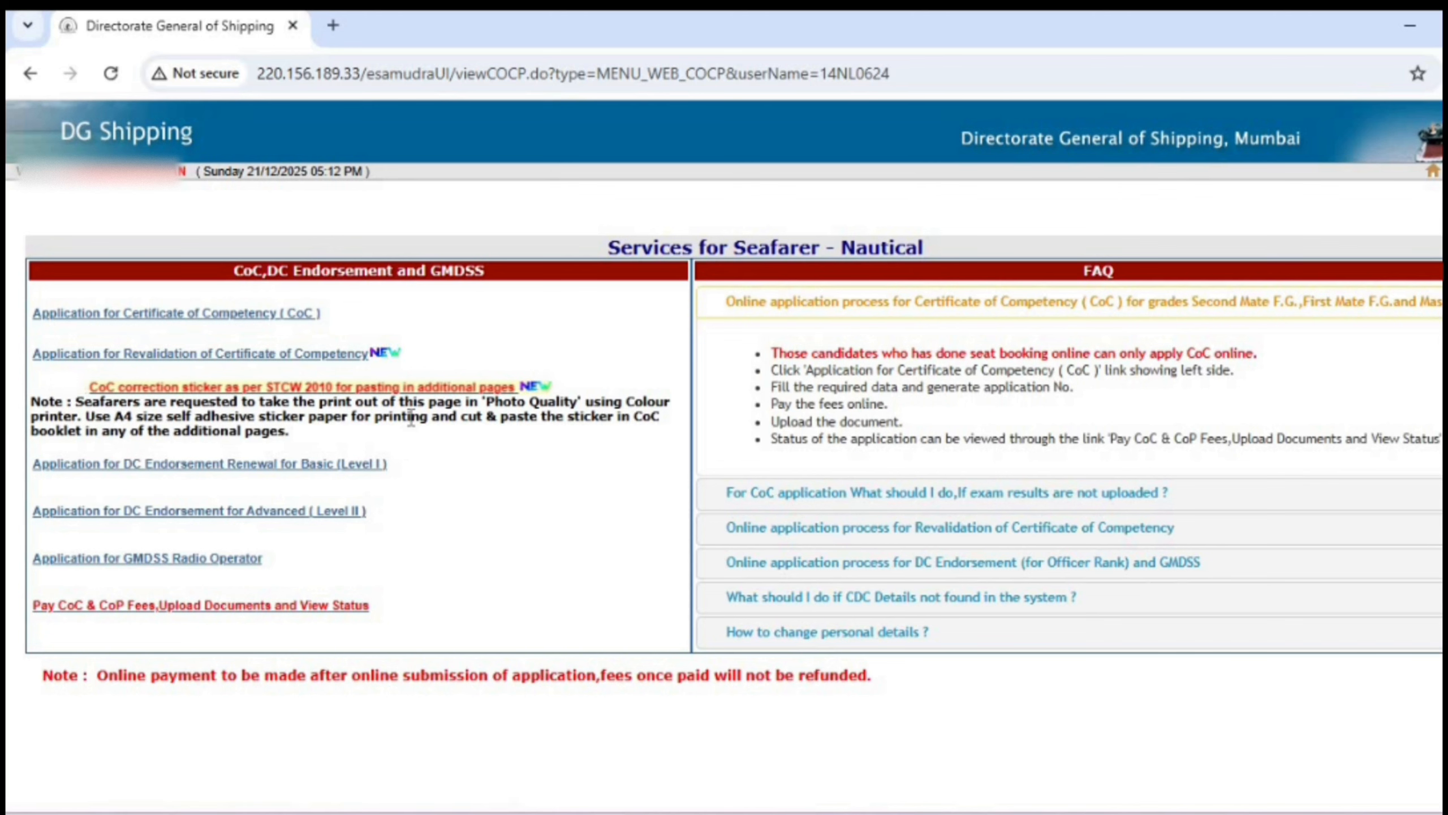
click(224, 520)
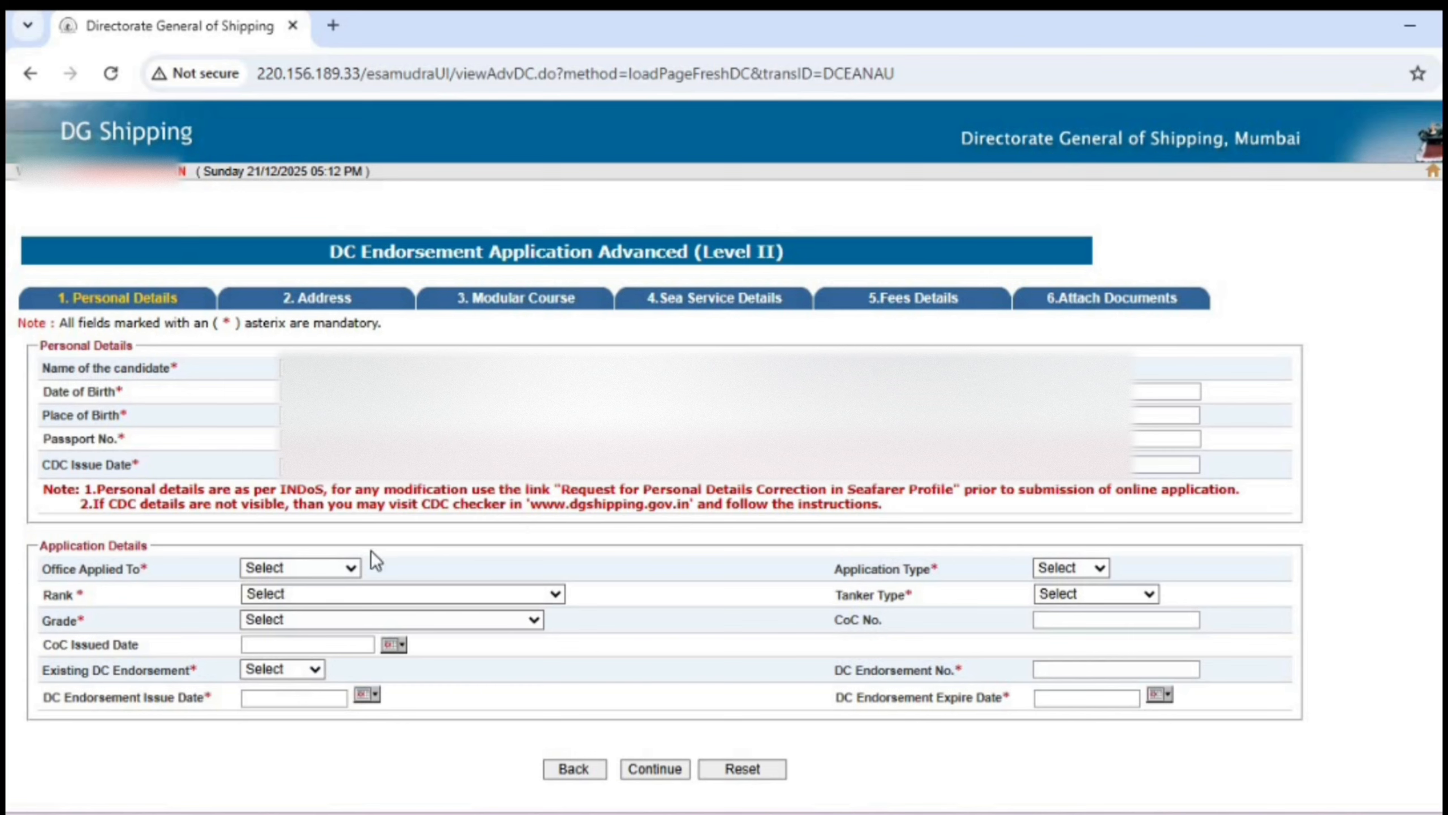
Set the office applied to as MMD MUMBAI, the rank as Second Officer and the grade as Second Mate of a Foreign Going Ship.
click(352, 566)
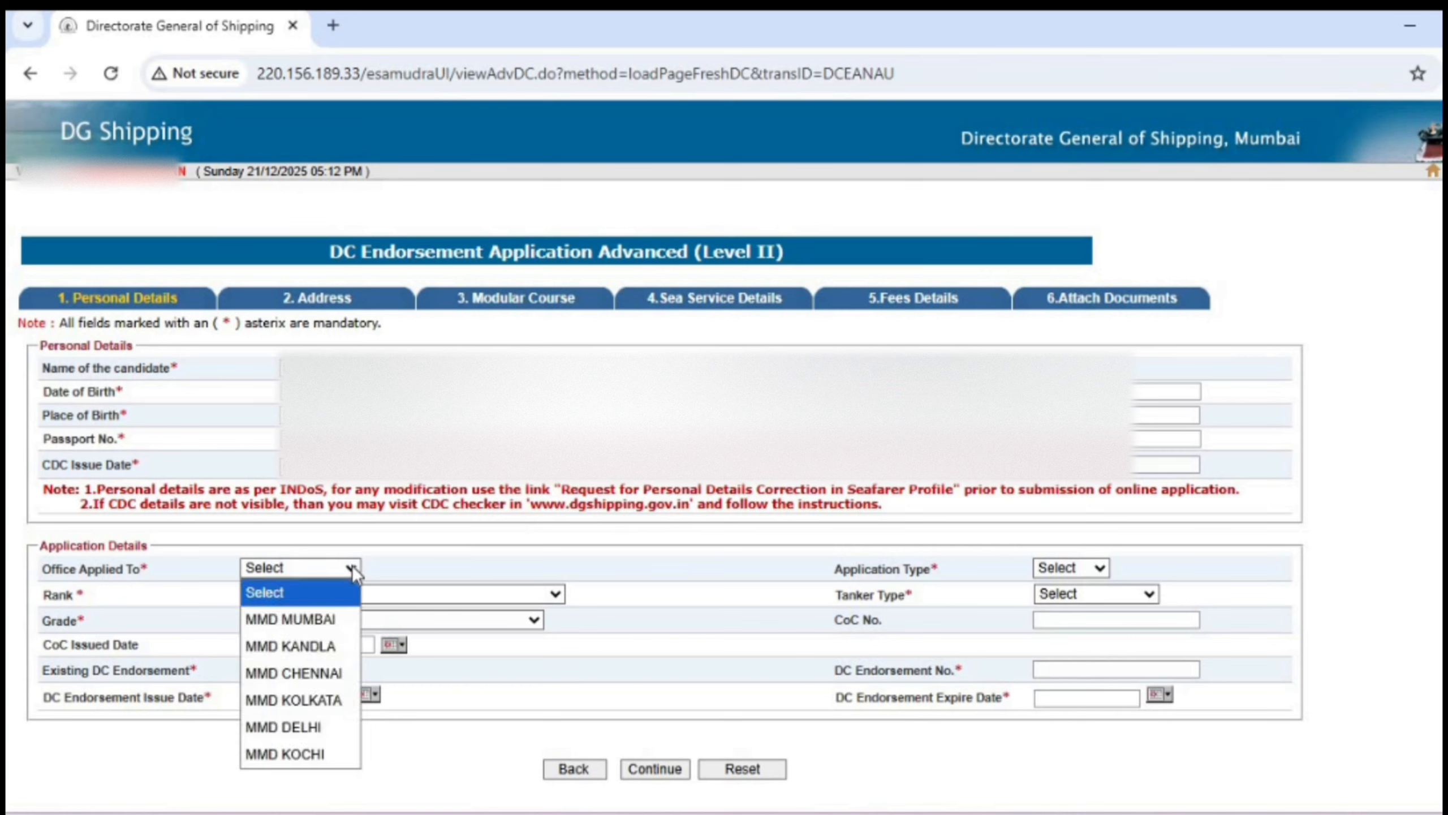
click(223, 510)
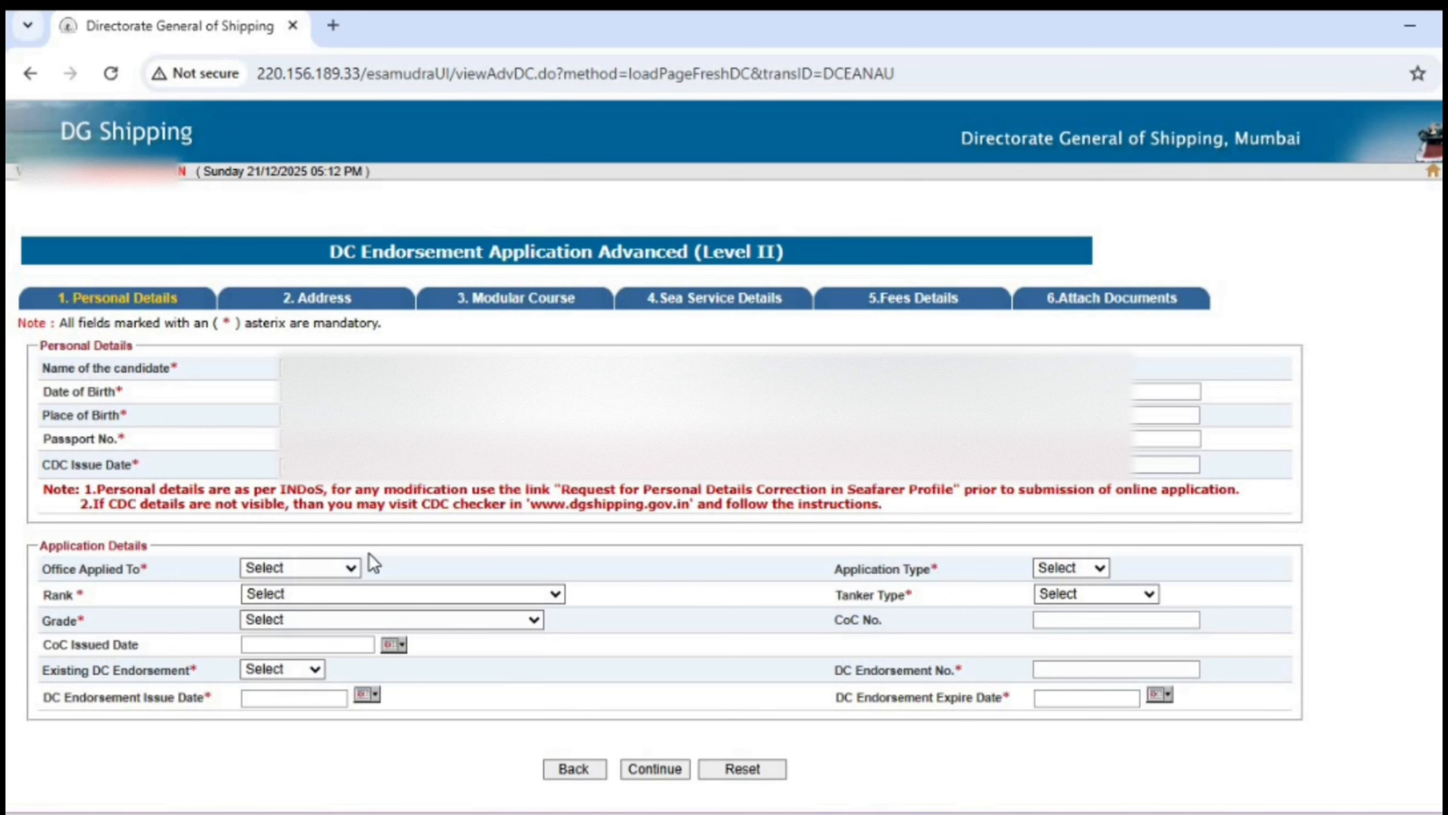
click(352, 568)
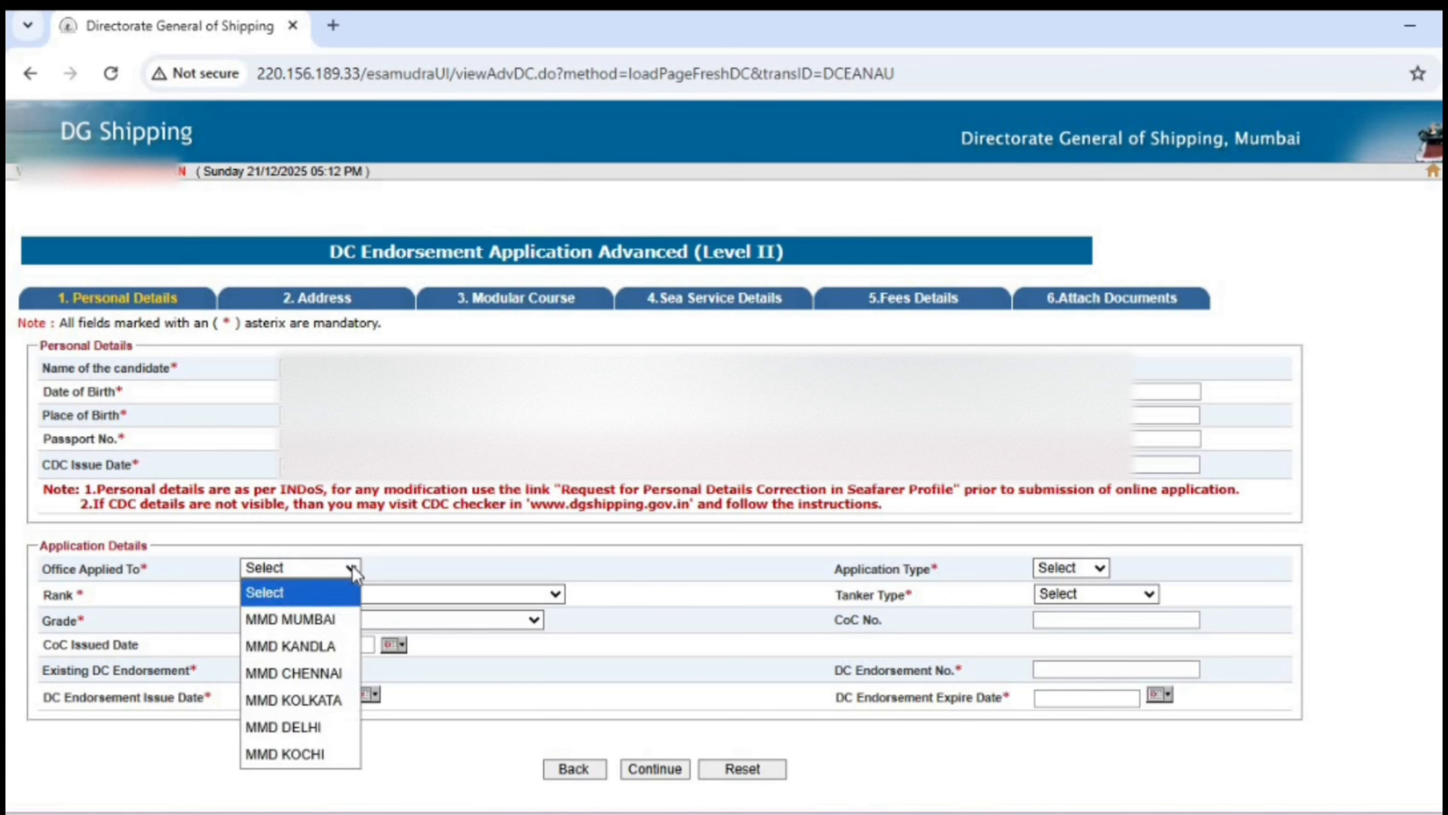
click(336, 619)
click(394, 594)
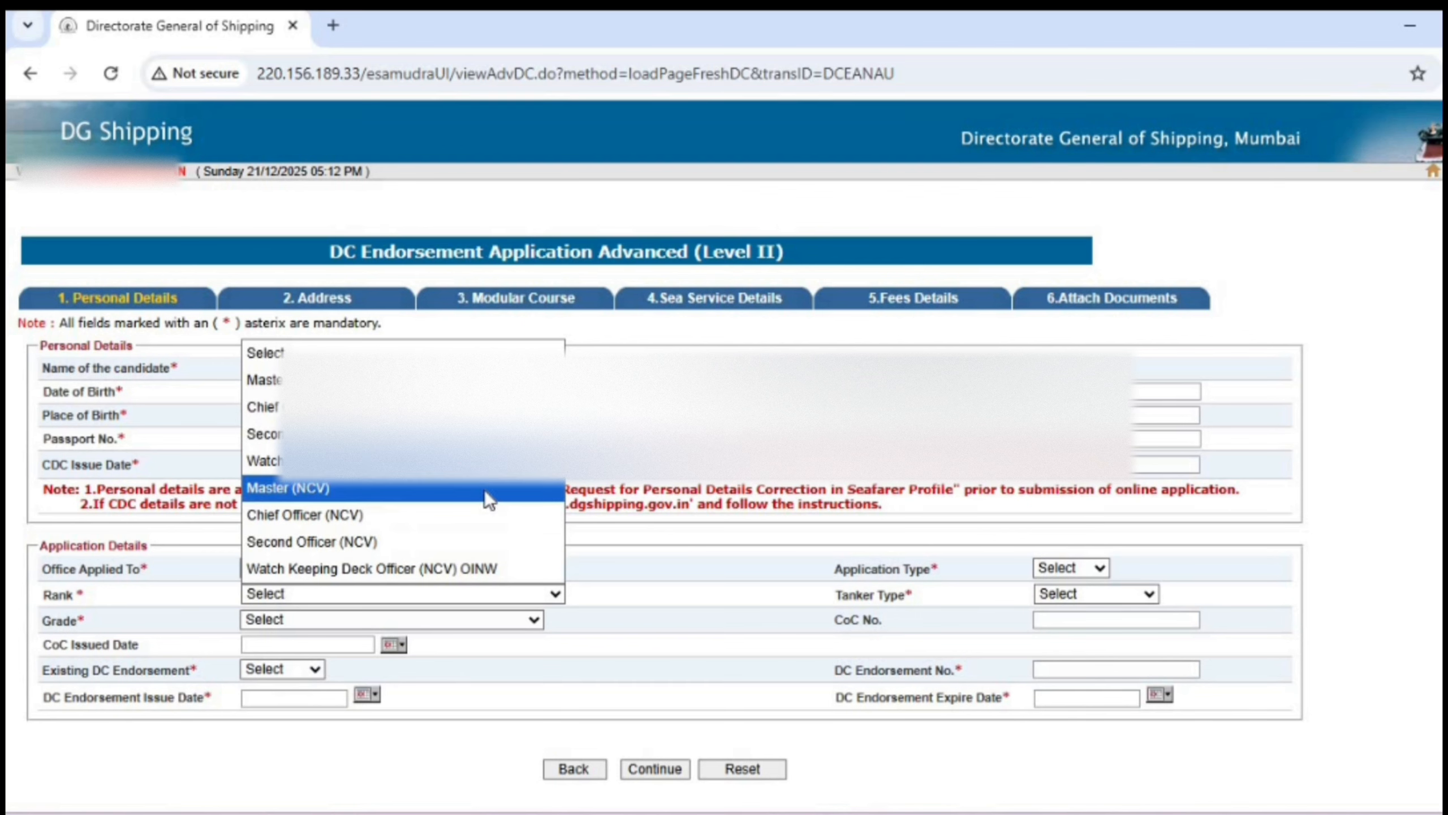
click(399, 433)
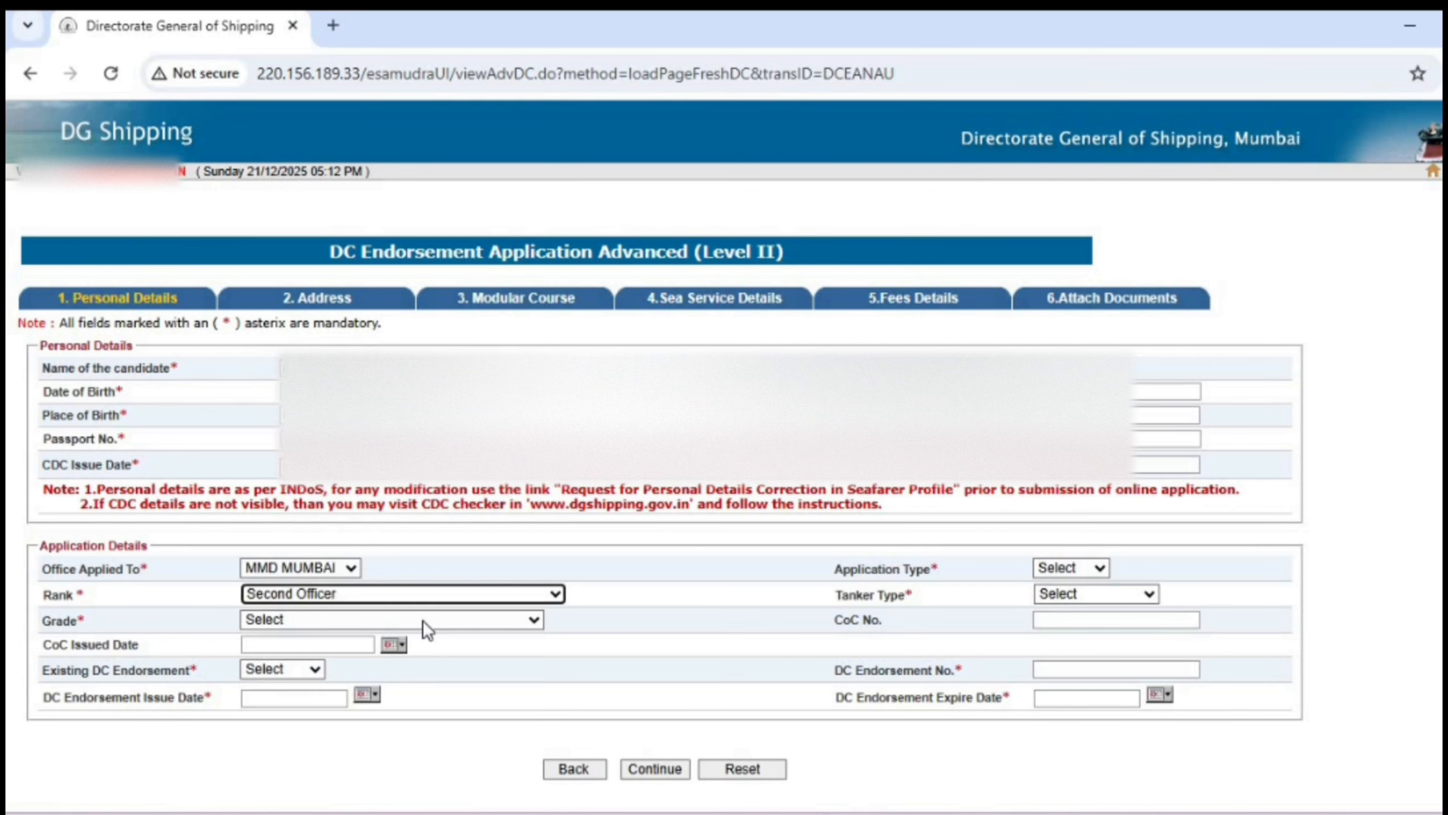
click(423, 620)
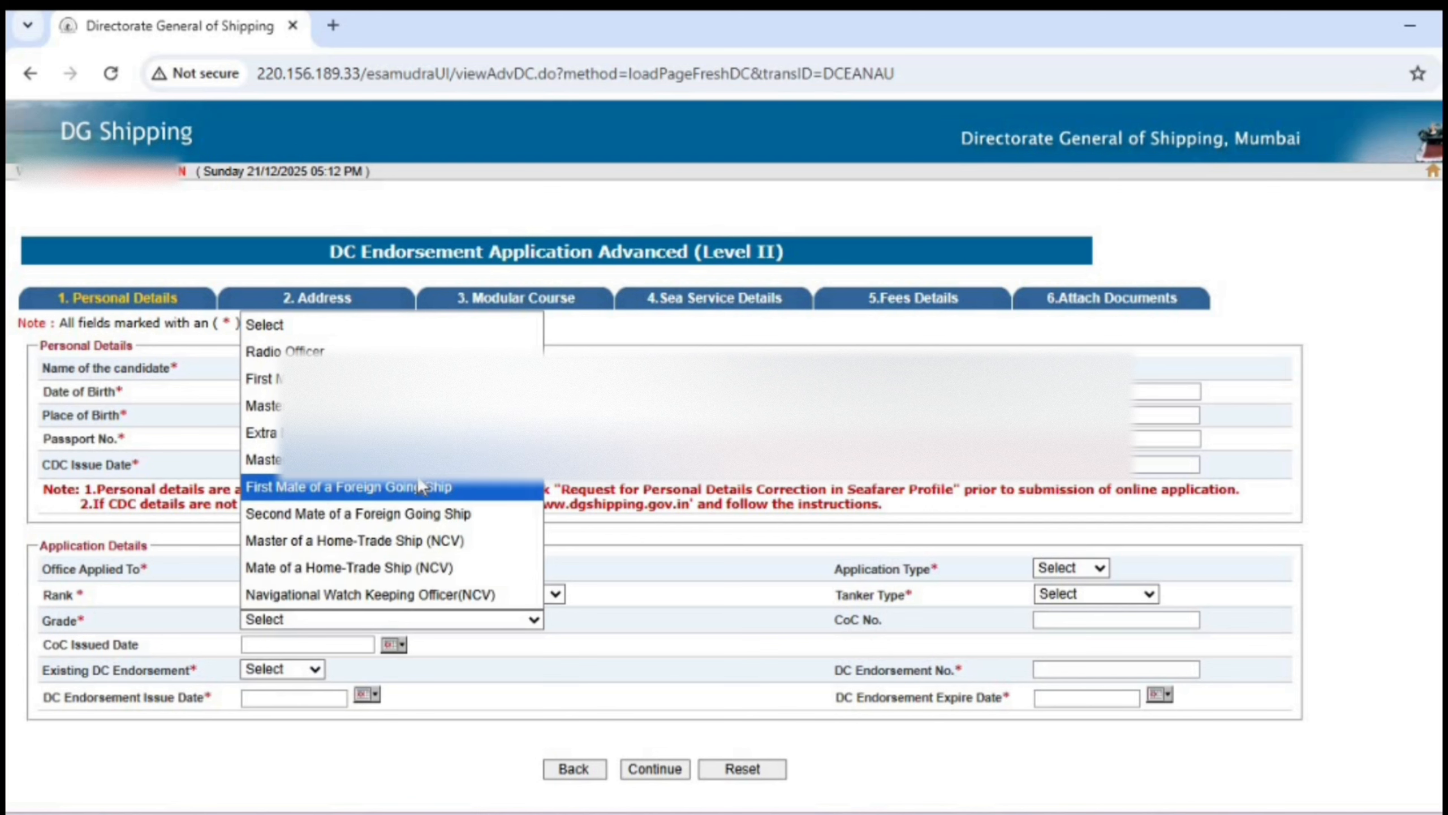
click(419, 514)
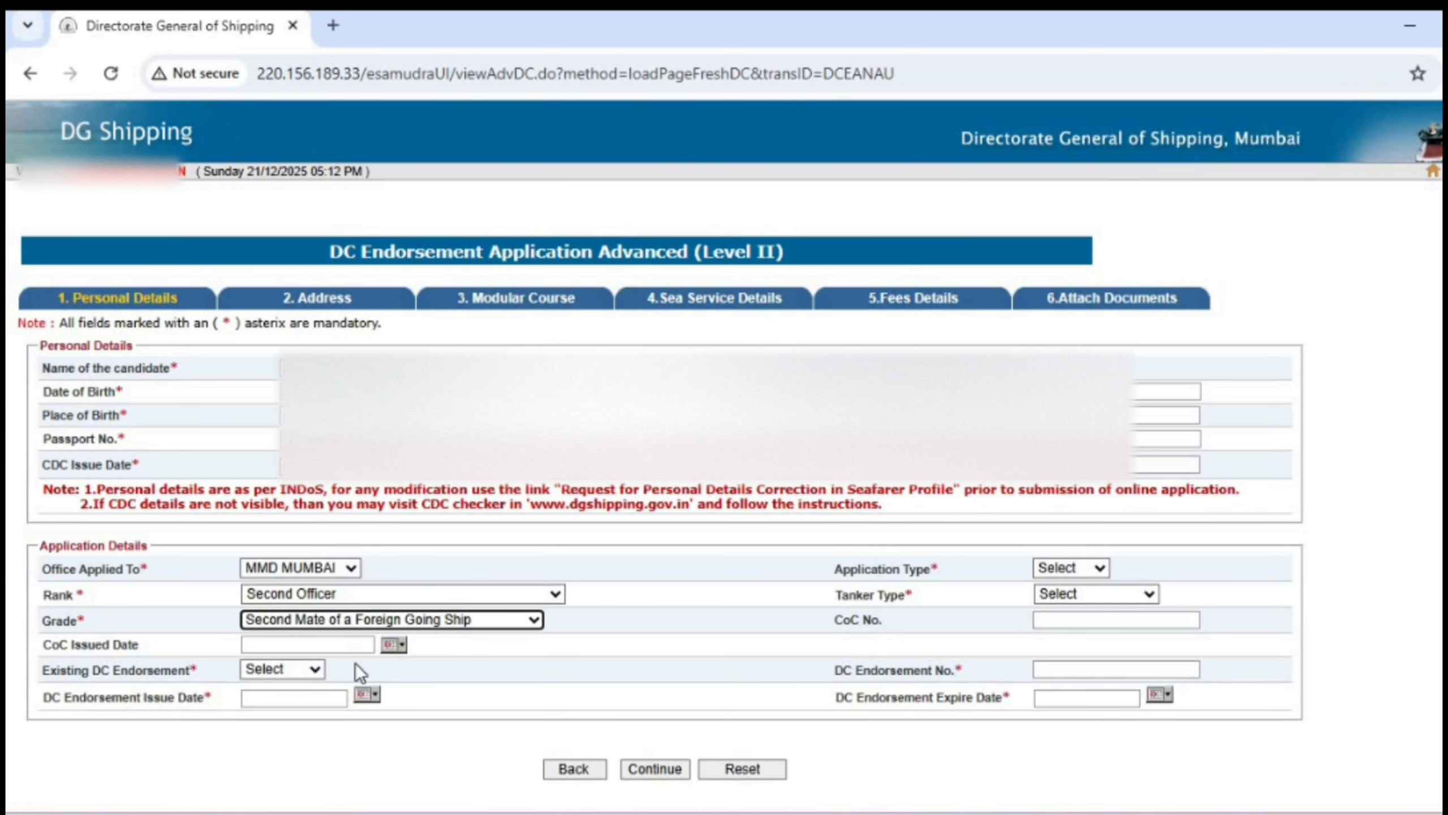
Set the CoC issued date to 11-Nov-2025 using the date picker.
click(393, 643)
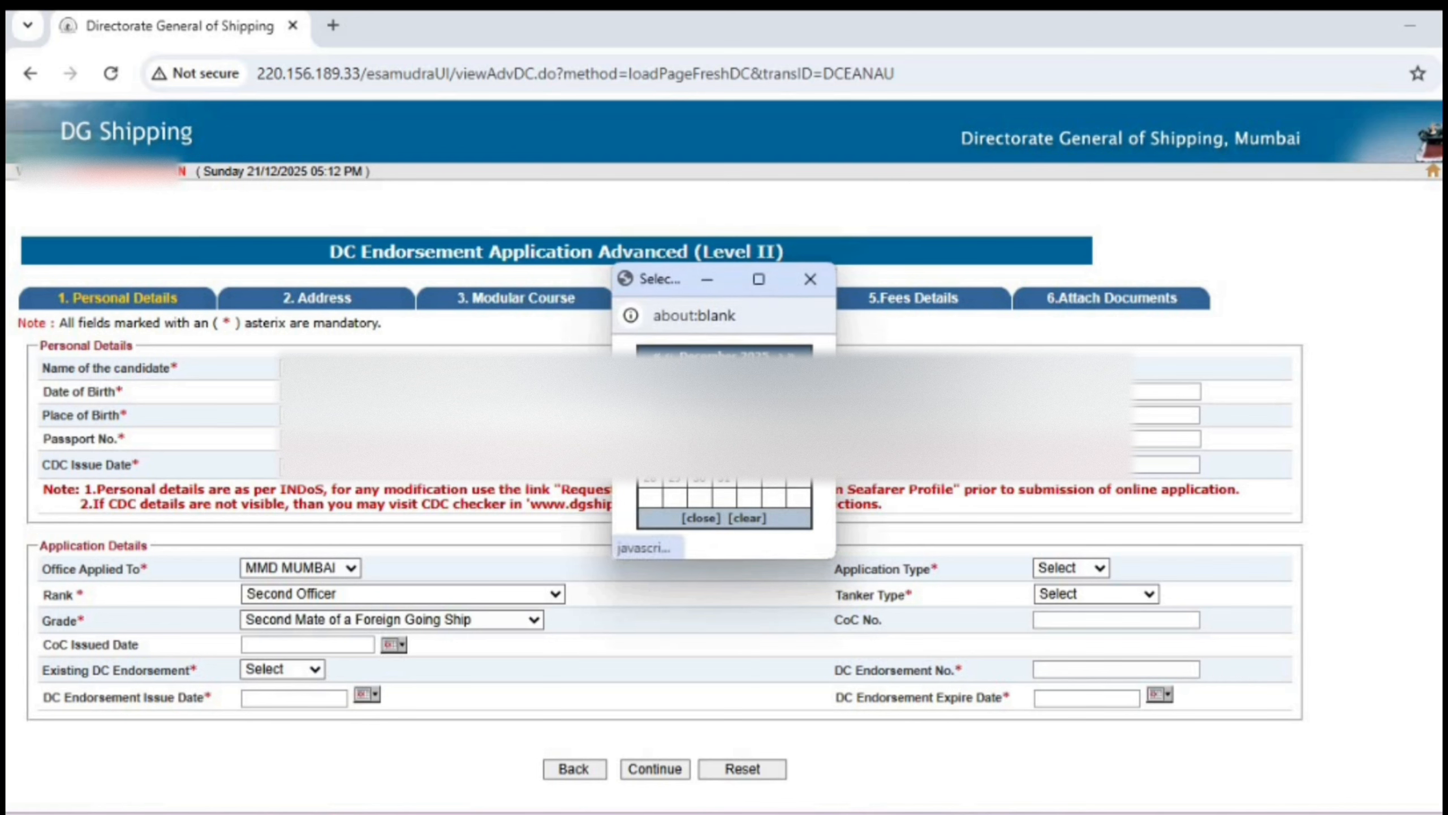
click(669, 356)
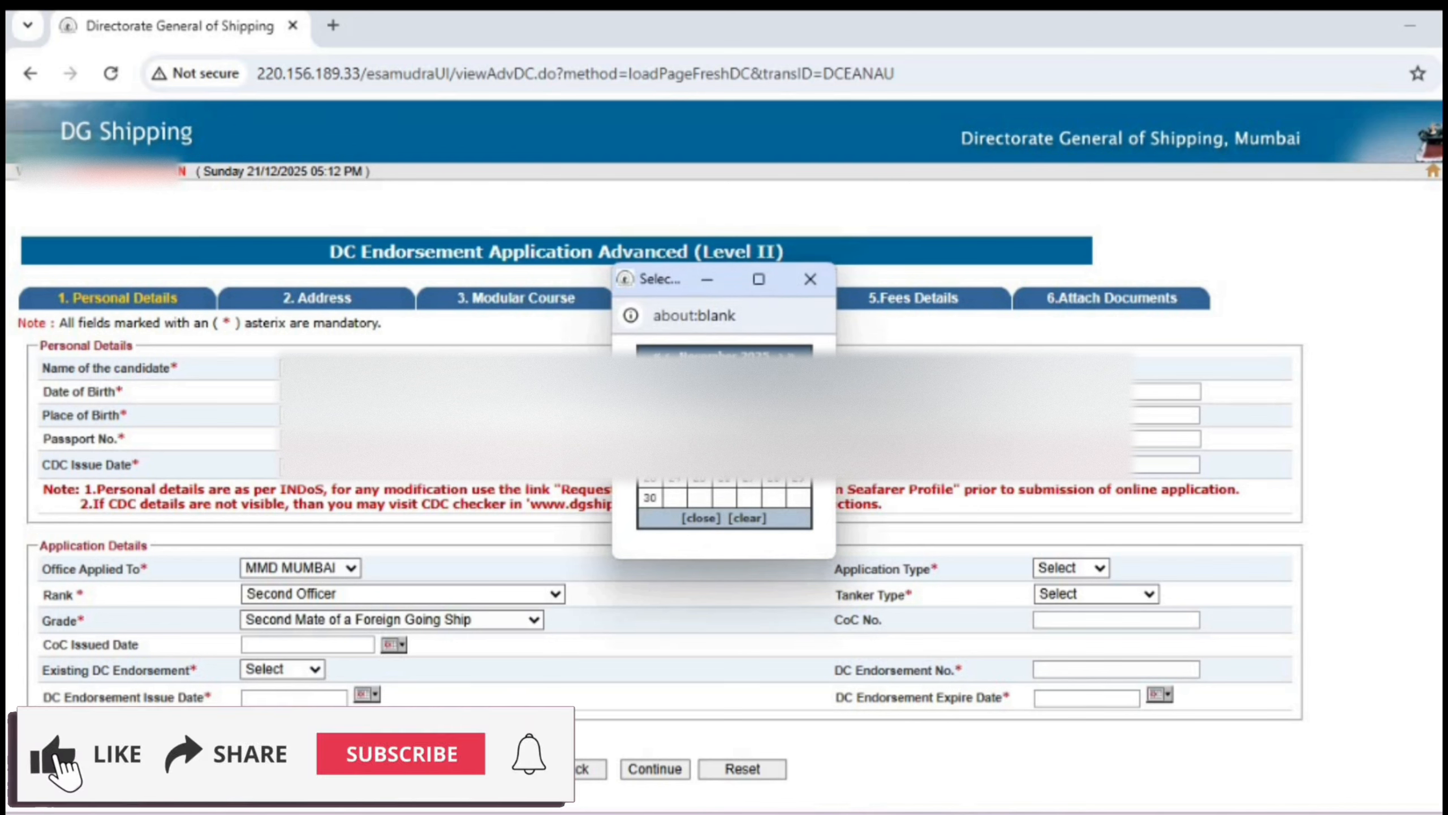
click(700, 439)
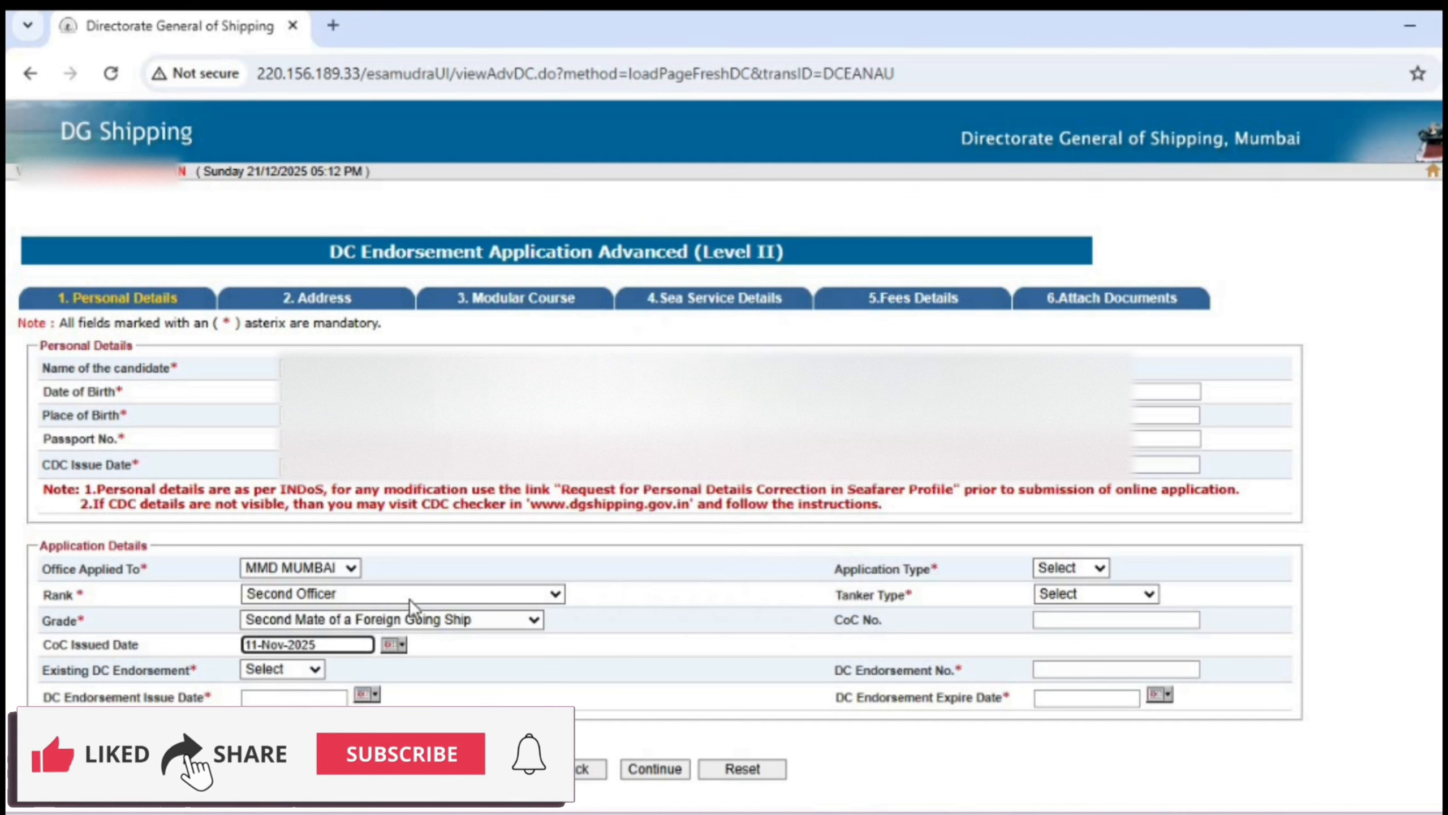
Set the existing DC endorsement to Advanced and its issue date to 19-Oct-2021.
click(316, 668)
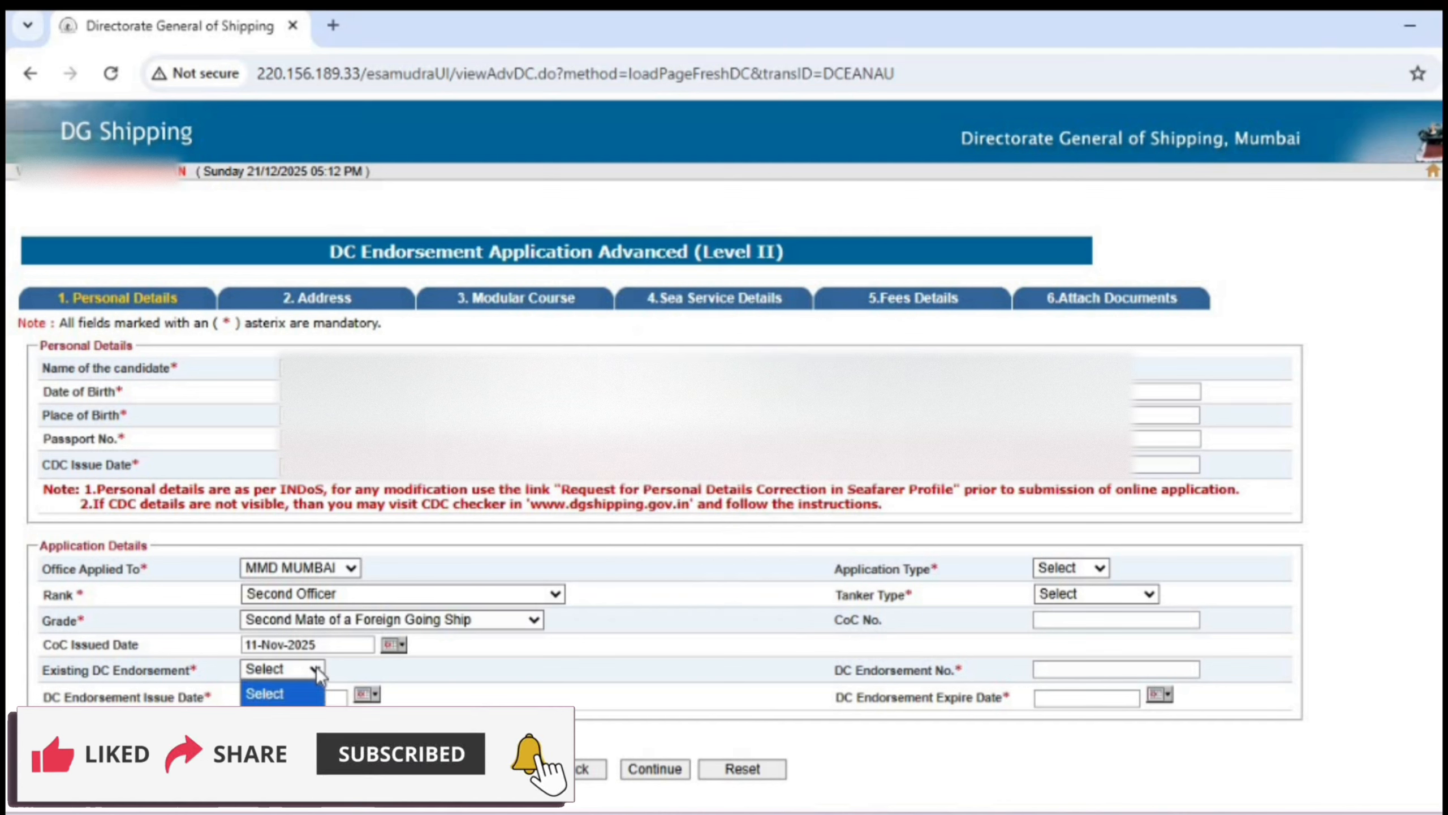
click(341, 671)
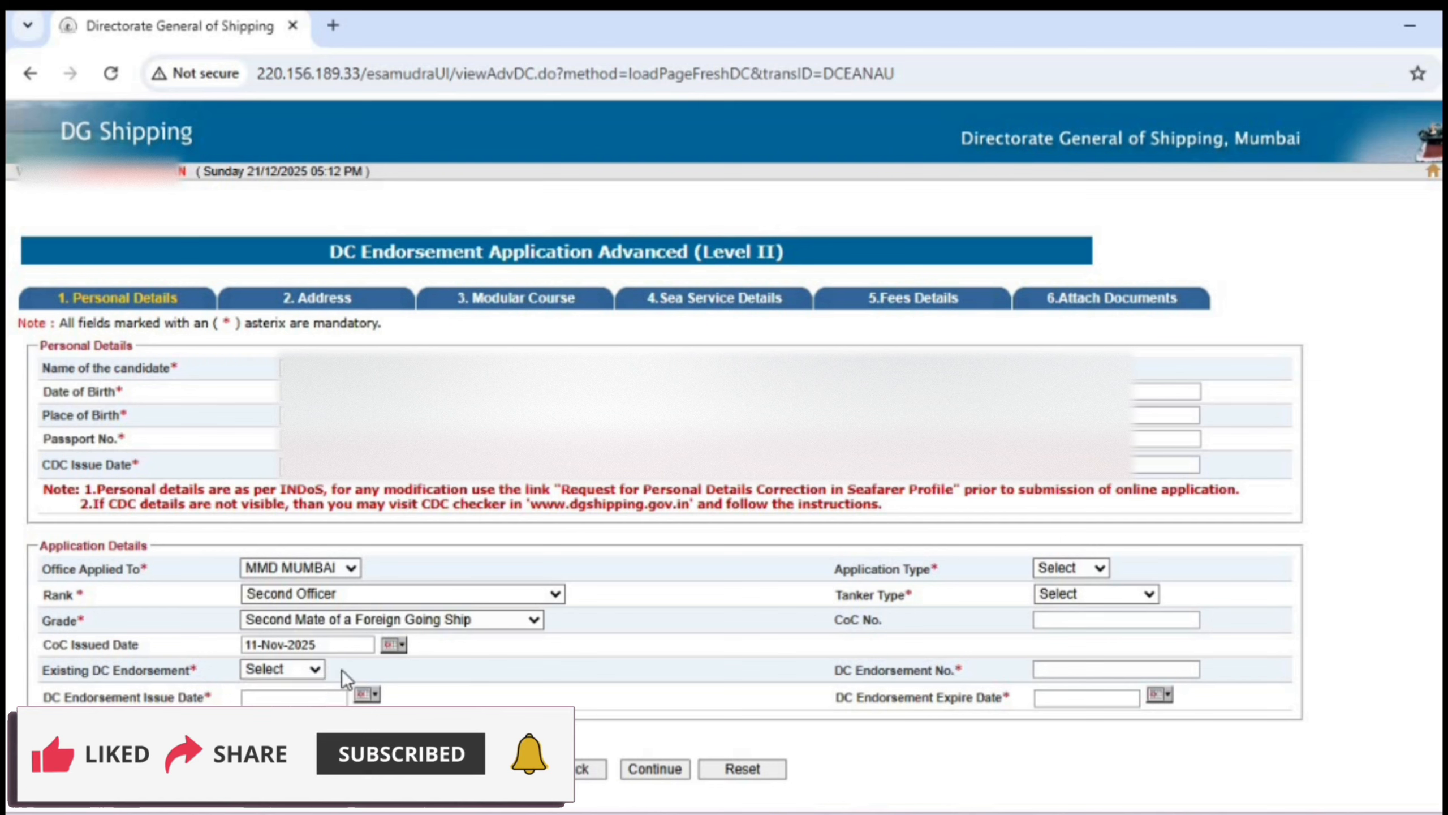
click(313, 673)
click(292, 749)
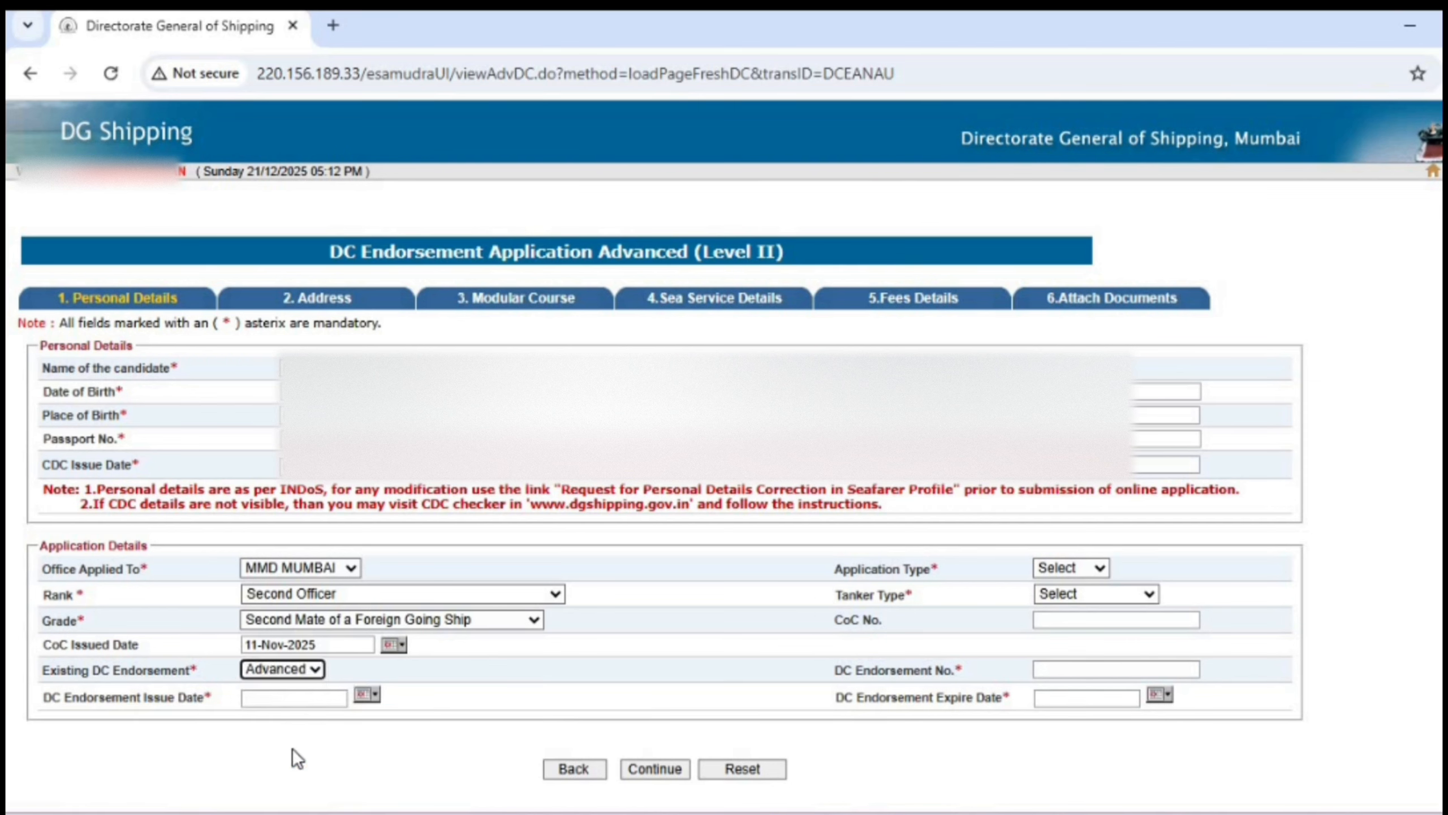
click(373, 698)
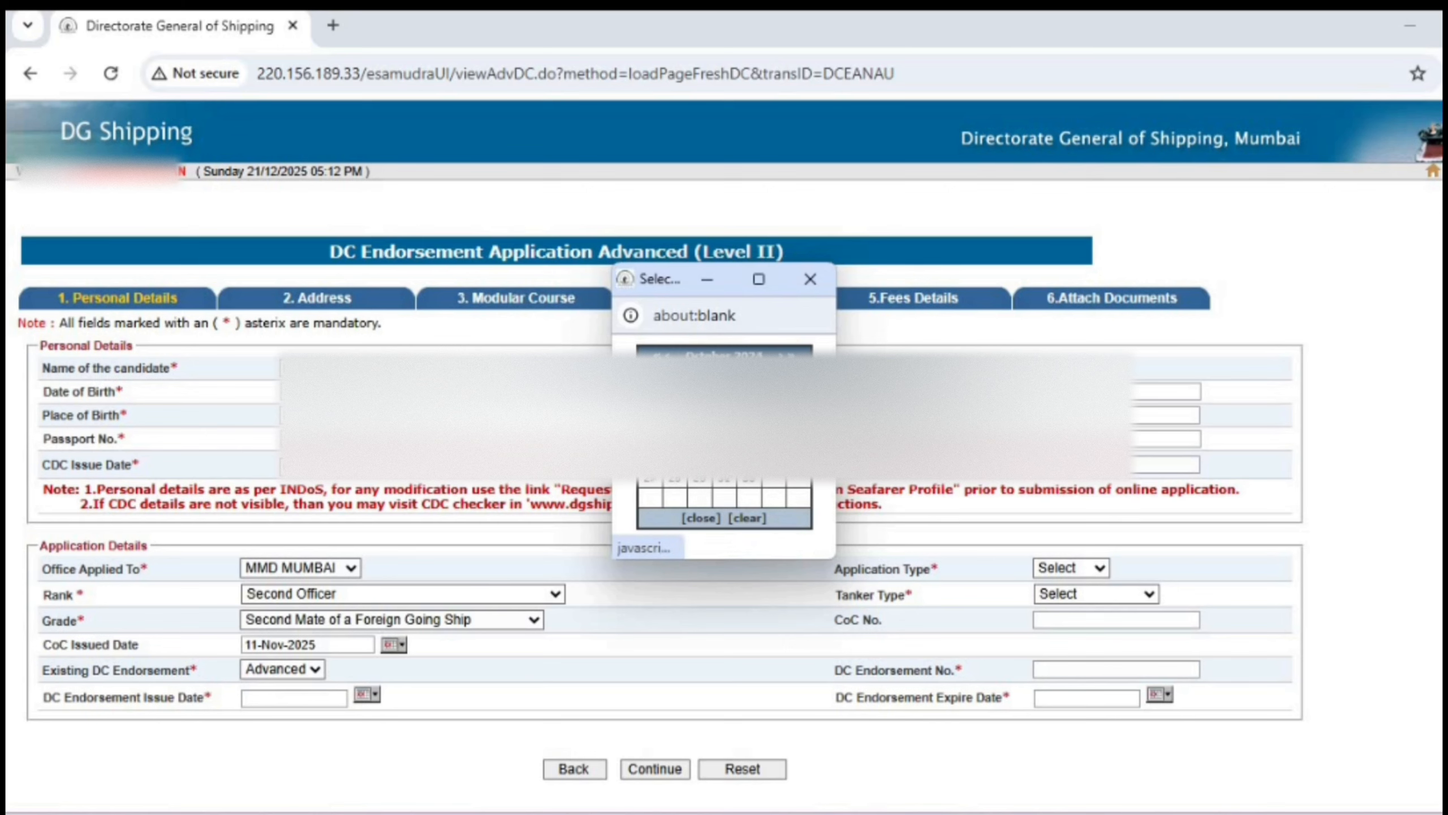
click(658, 356)
click(657, 356)
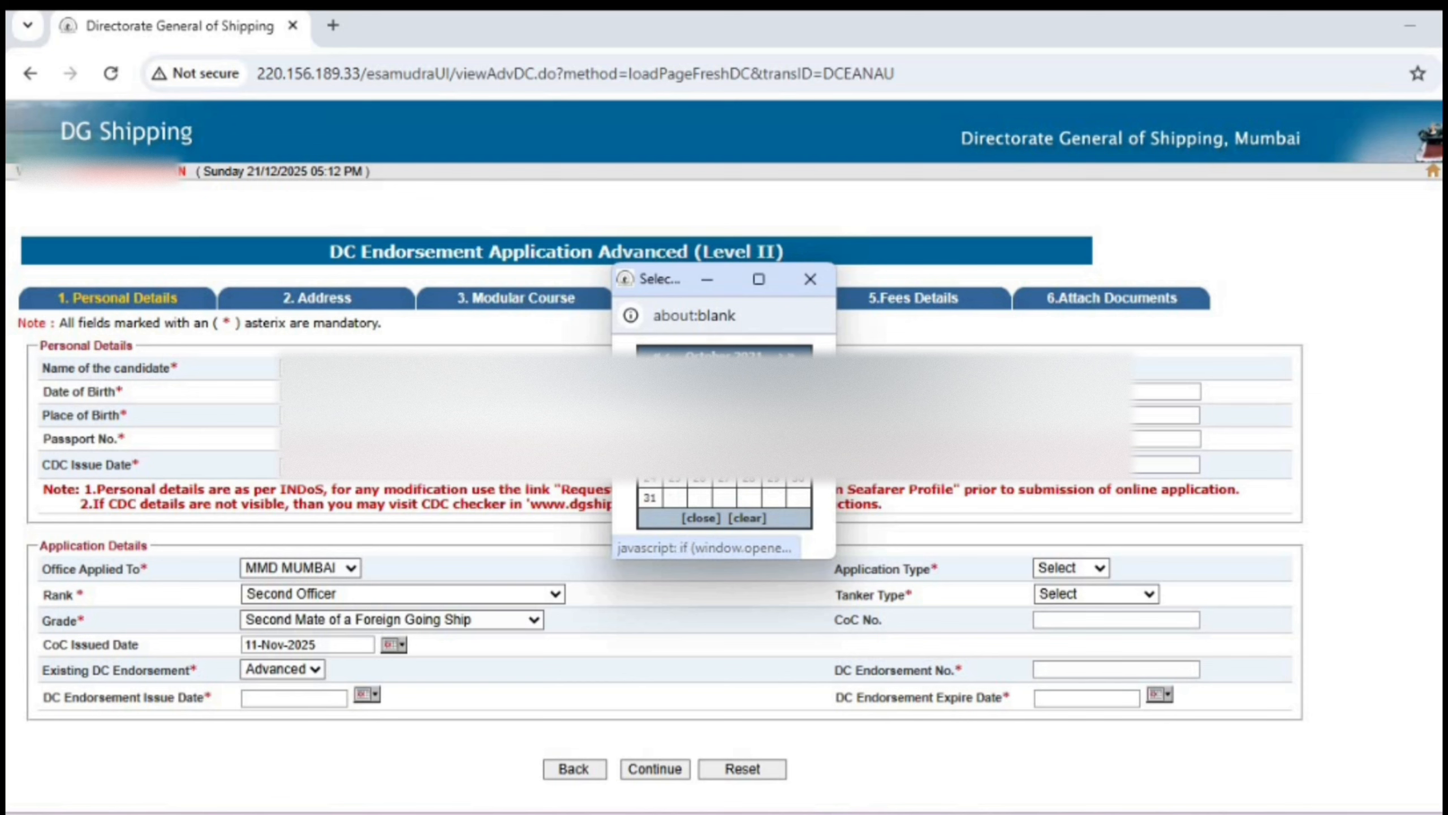
click(699, 458)
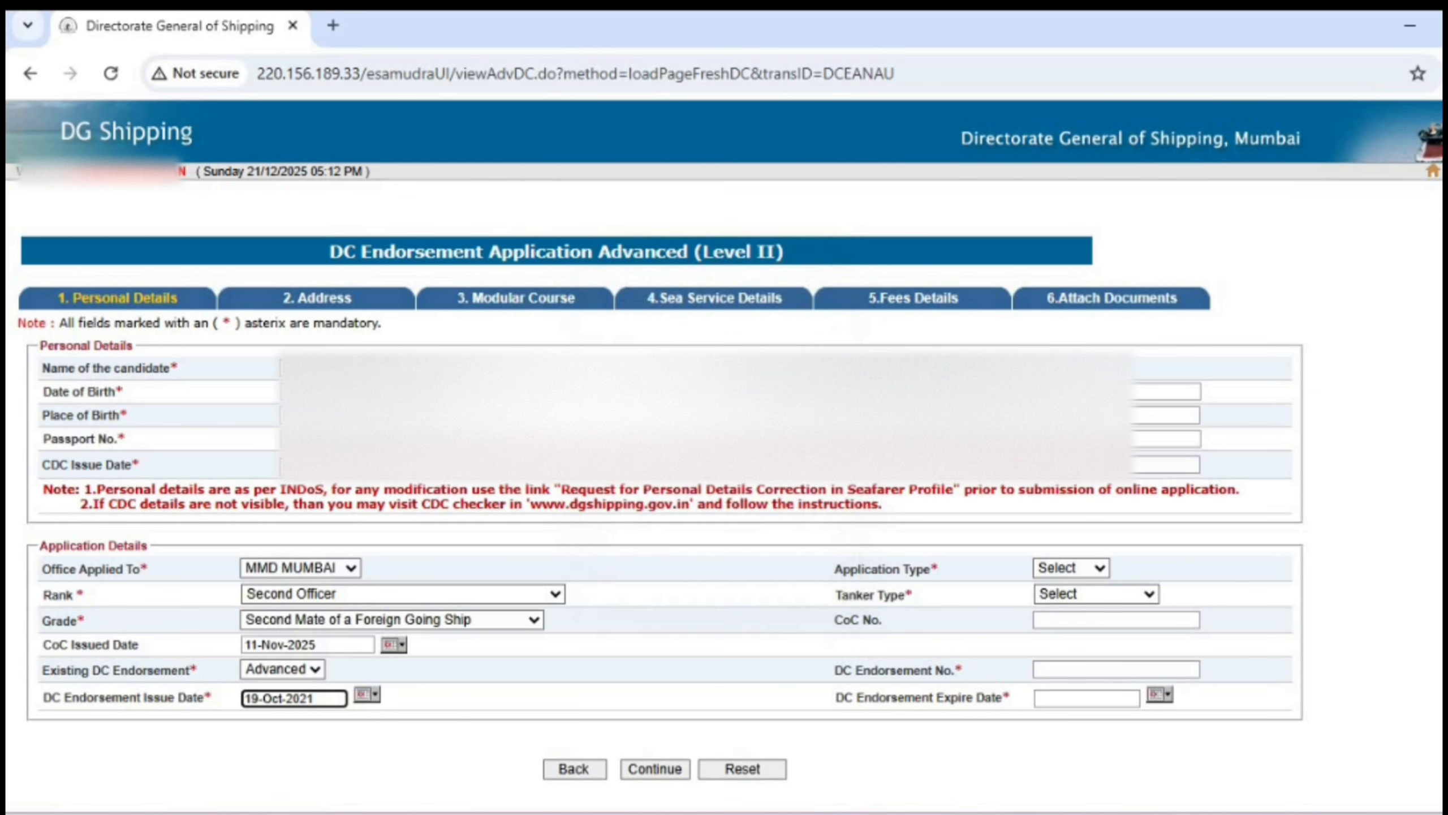
Set the application type to Renewal, accept the confirmation, and choose Chemical Tanker as the tanker type.
click(1098, 569)
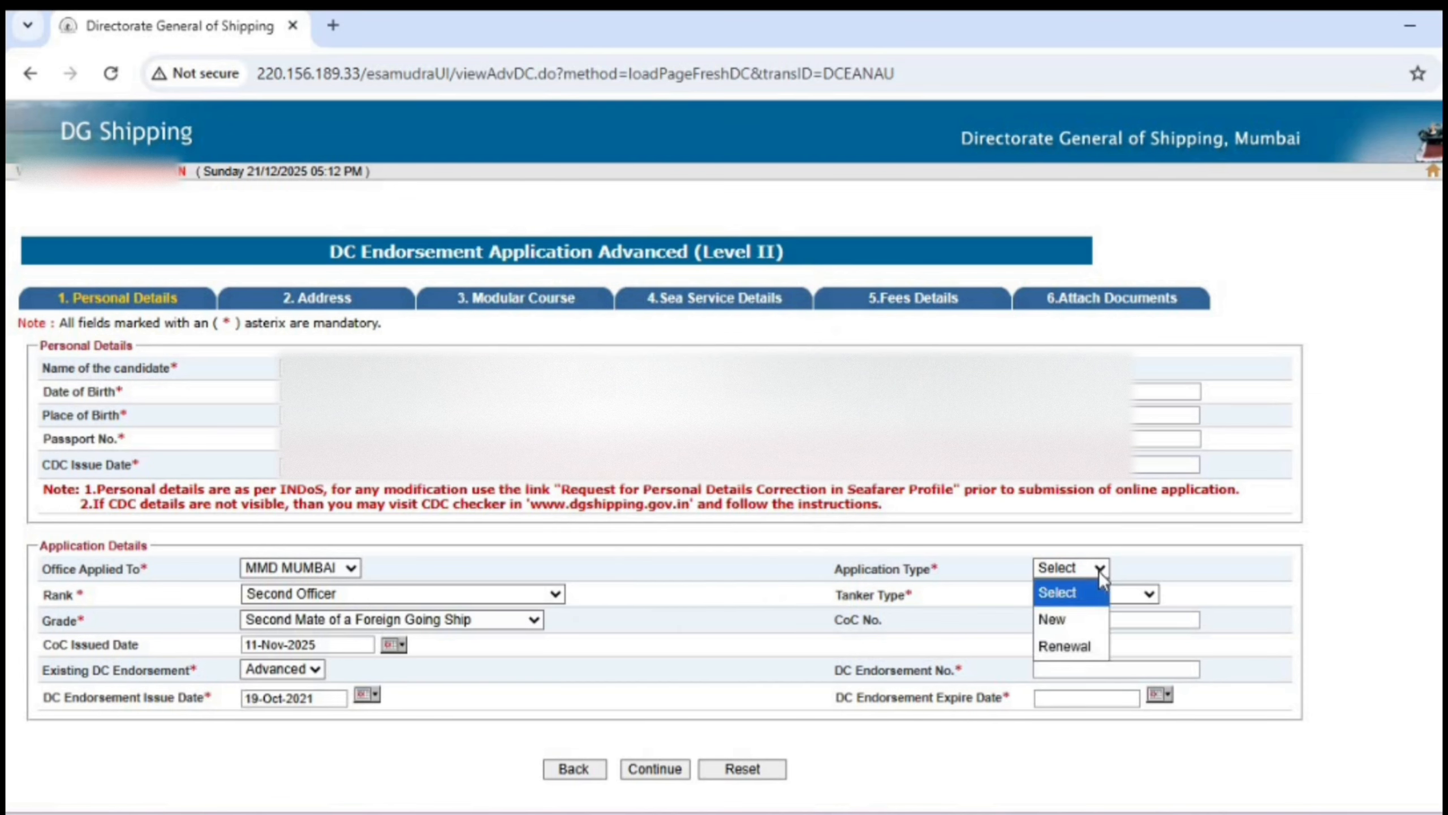
click(1095, 646)
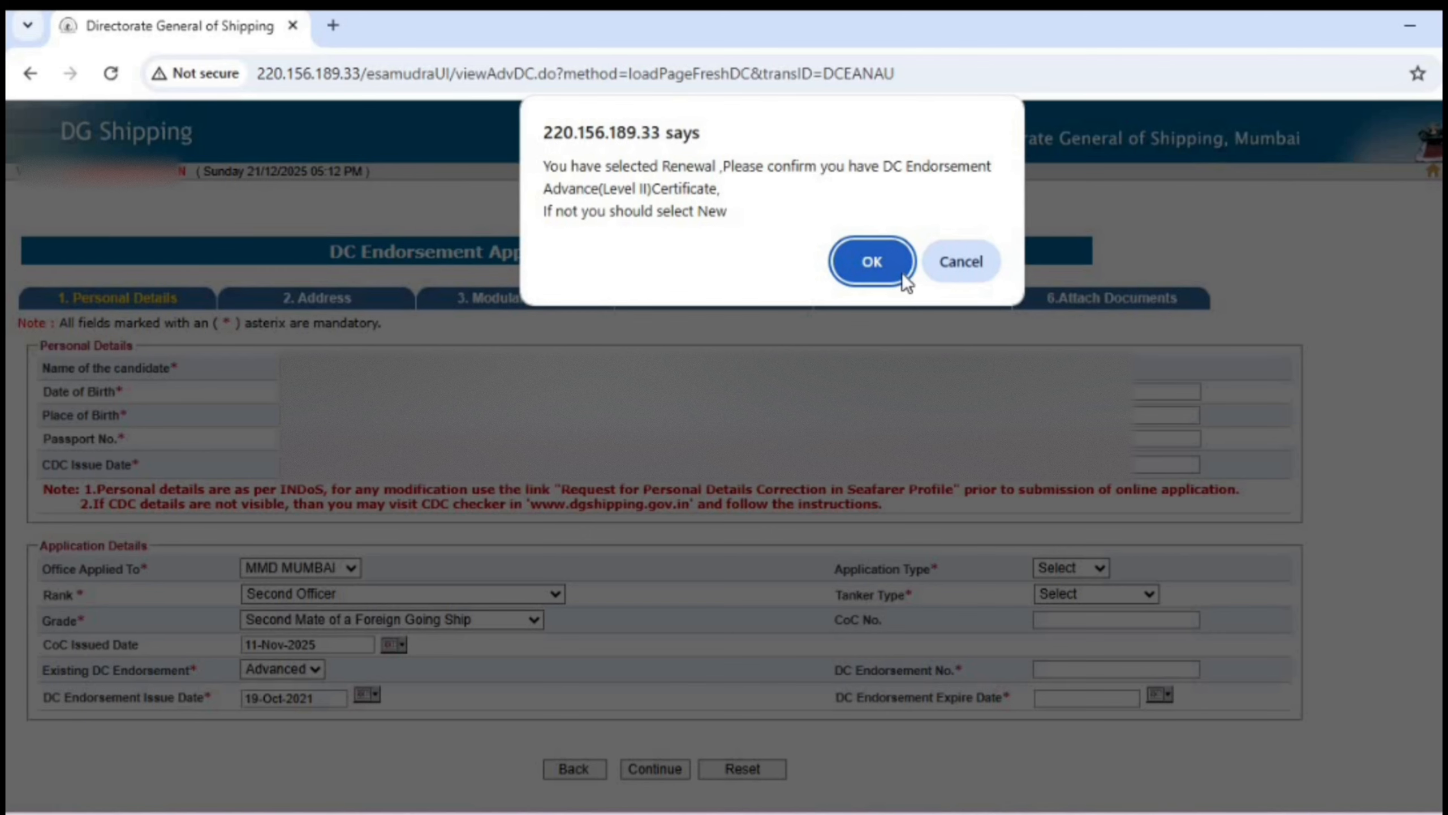
click(872, 261)
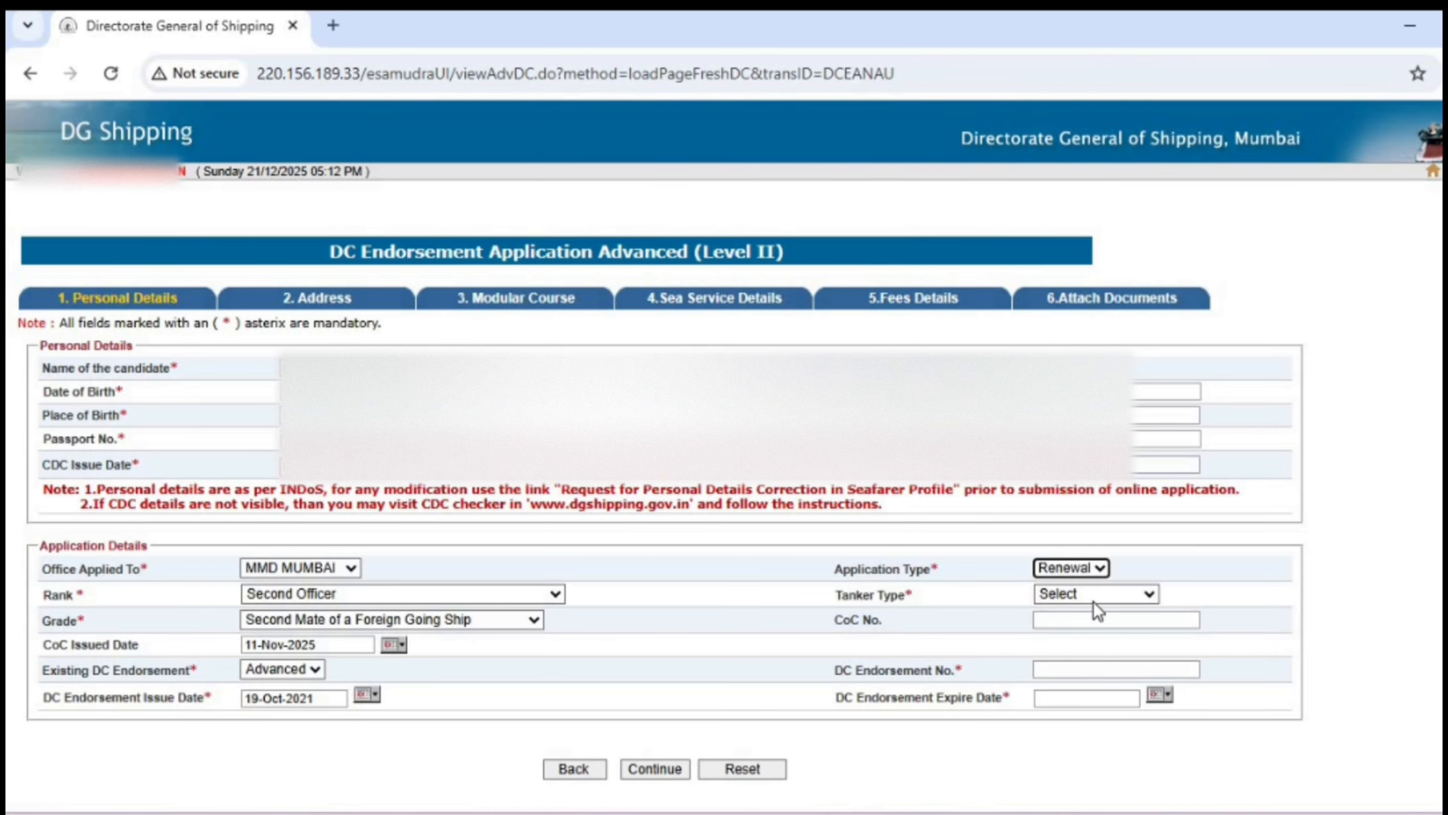
click(1148, 596)
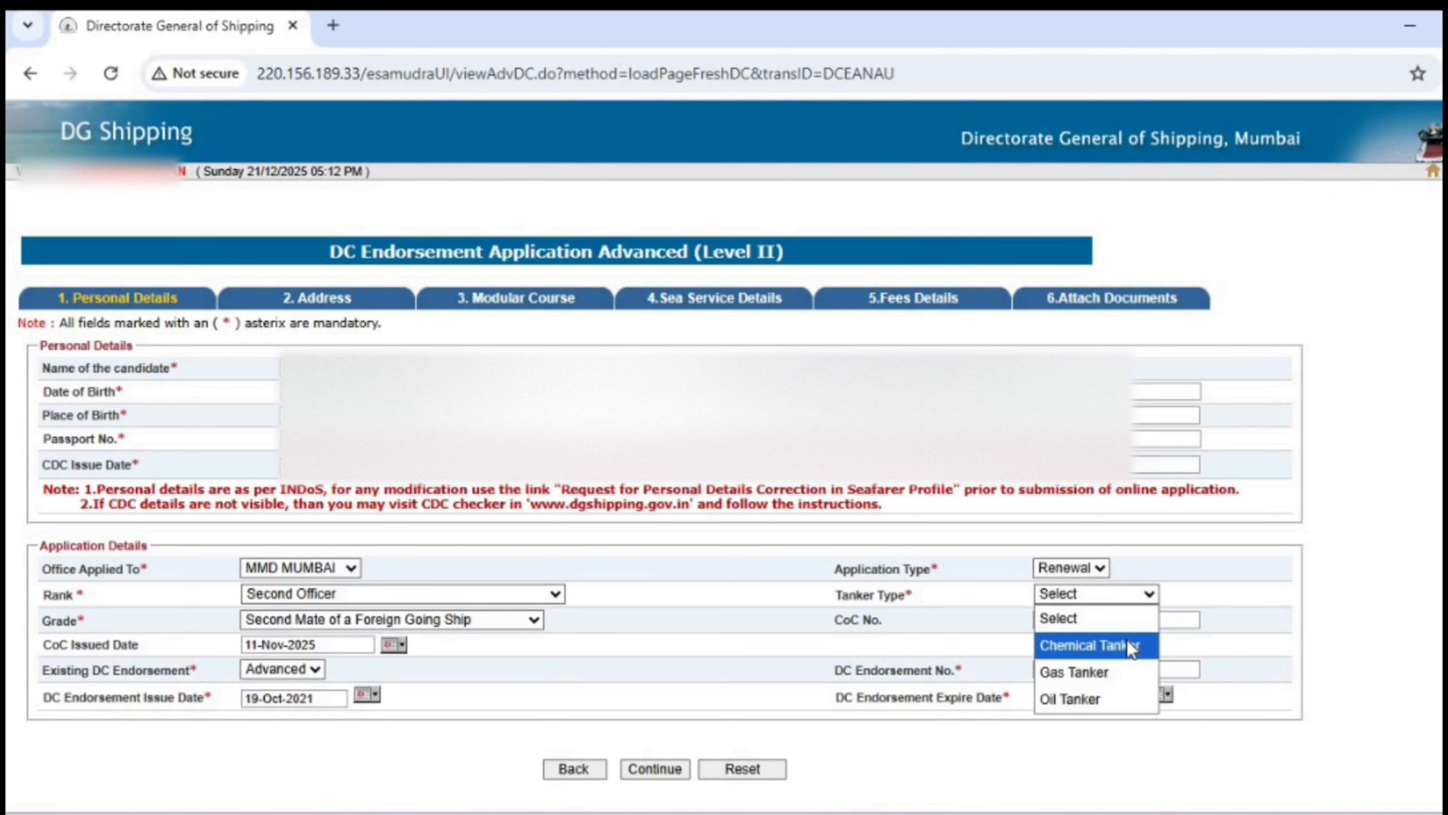
click(1132, 647)
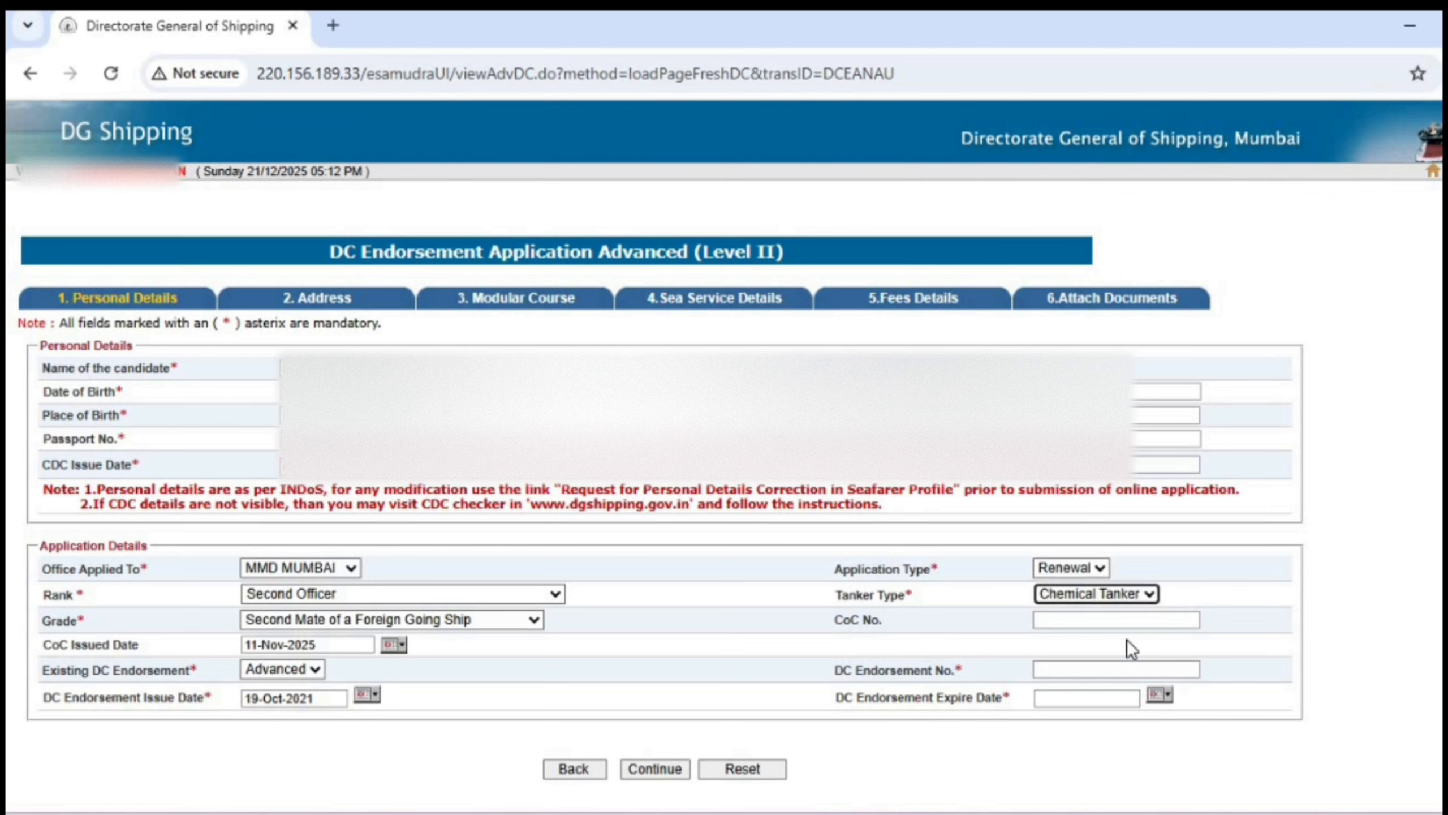
Go through the CoC number, DC endorsement number and DC endorsement expiry date fields without filling them in.
click(1128, 622)
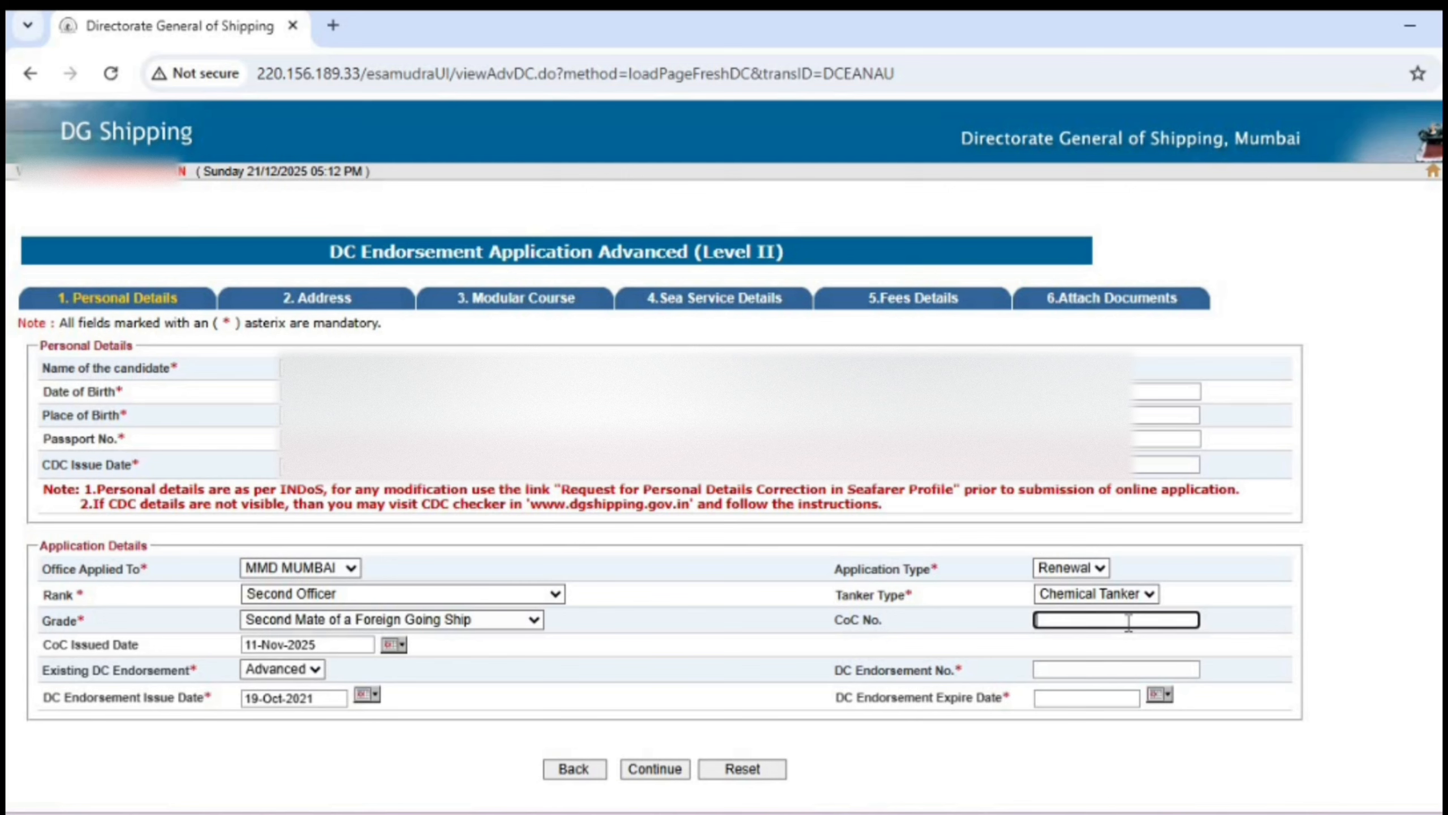
click(1106, 670)
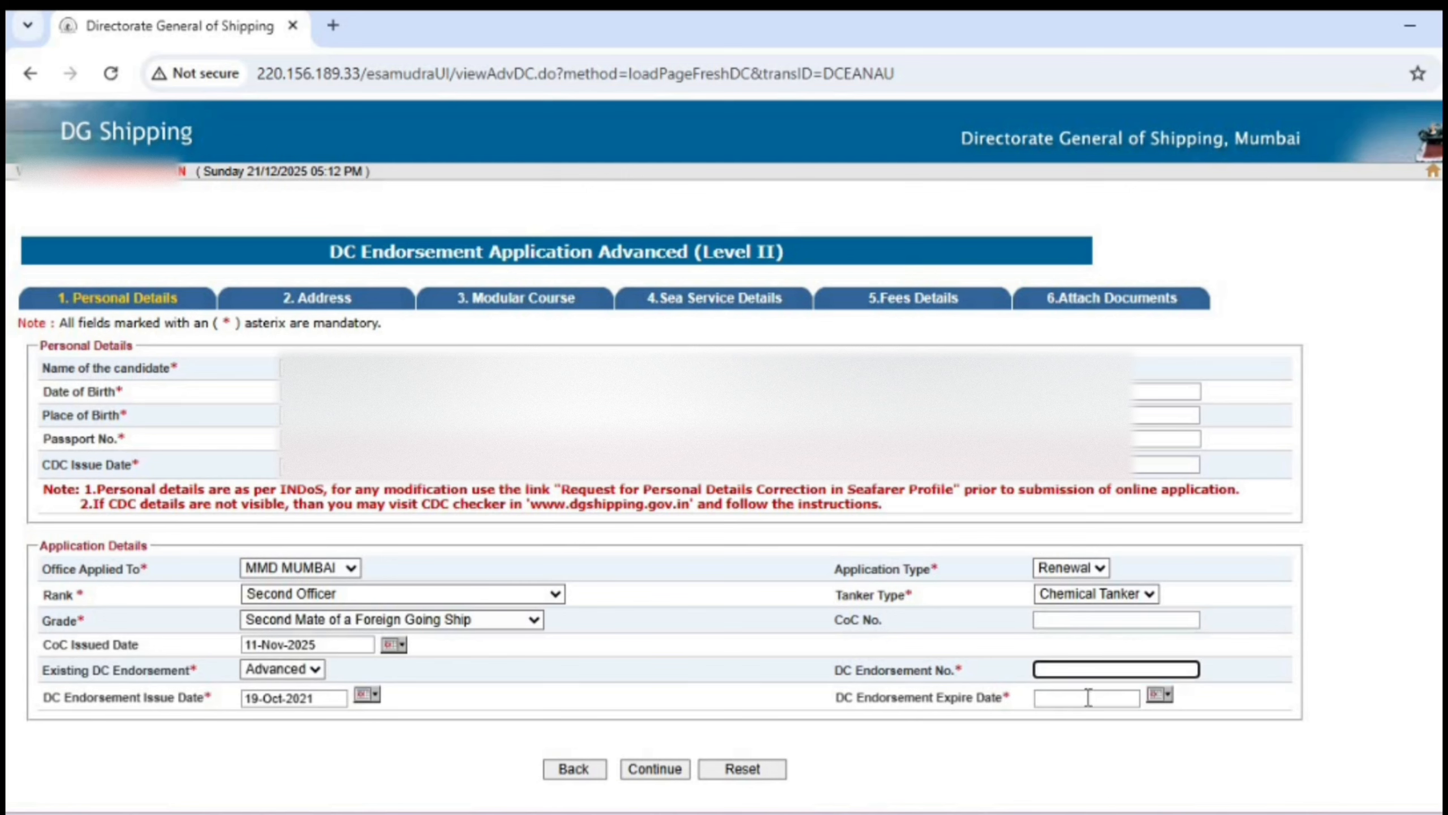
click(1088, 698)
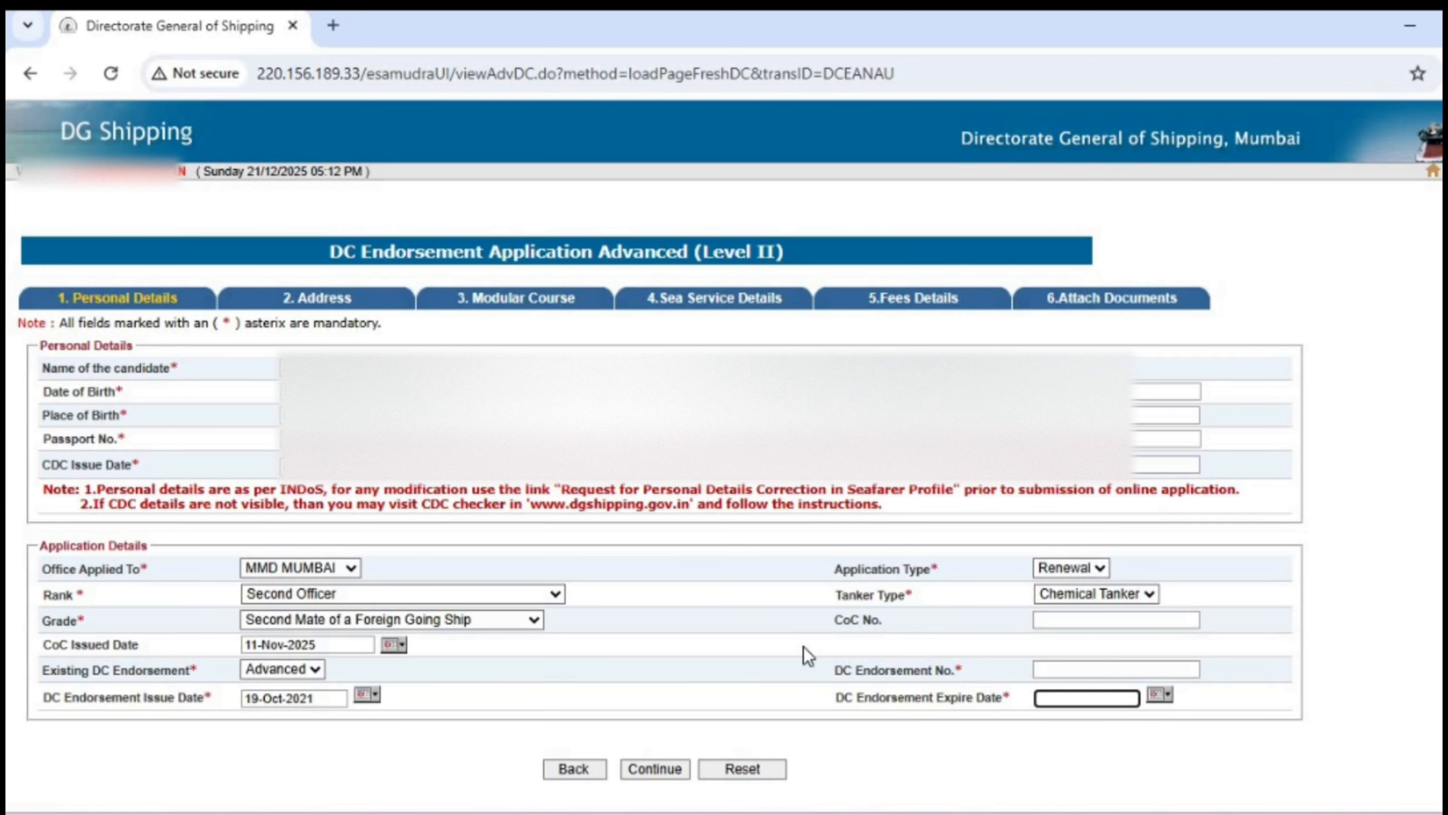
Go through the Address section's postal address, certificate receive mode, email and mobile number fields without filling them in.
click(335, 295)
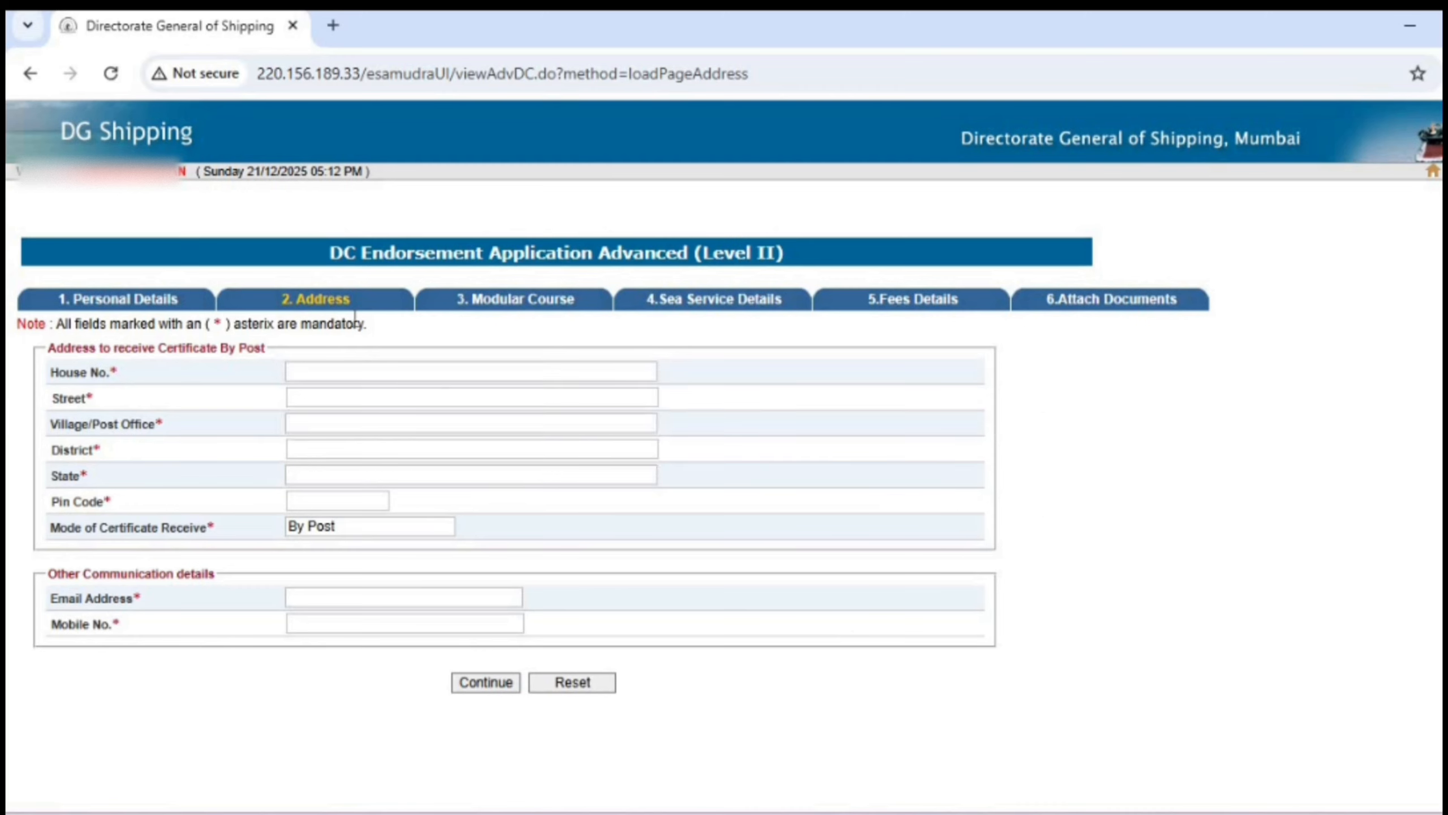
click(368, 370)
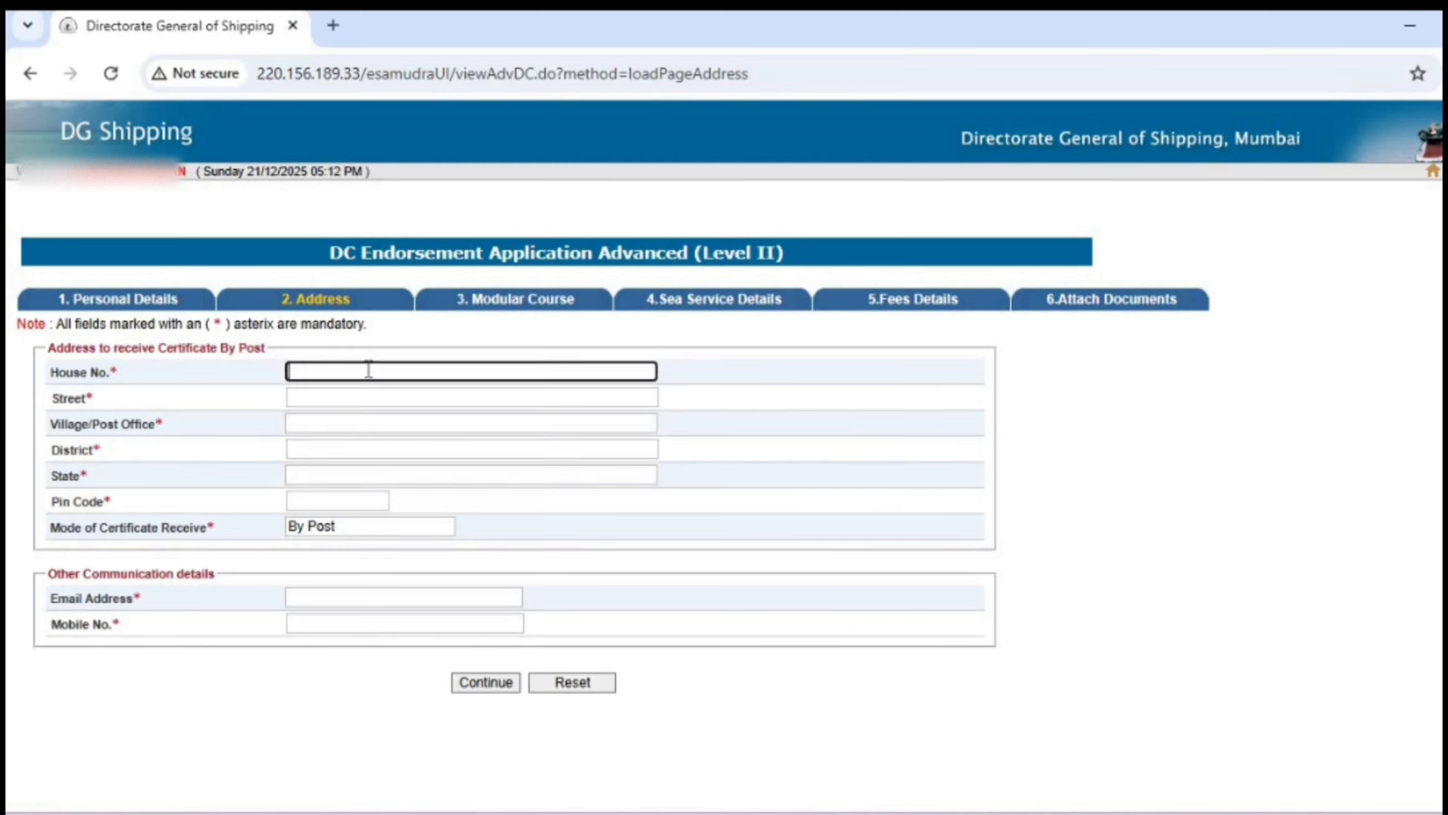
click(355, 395)
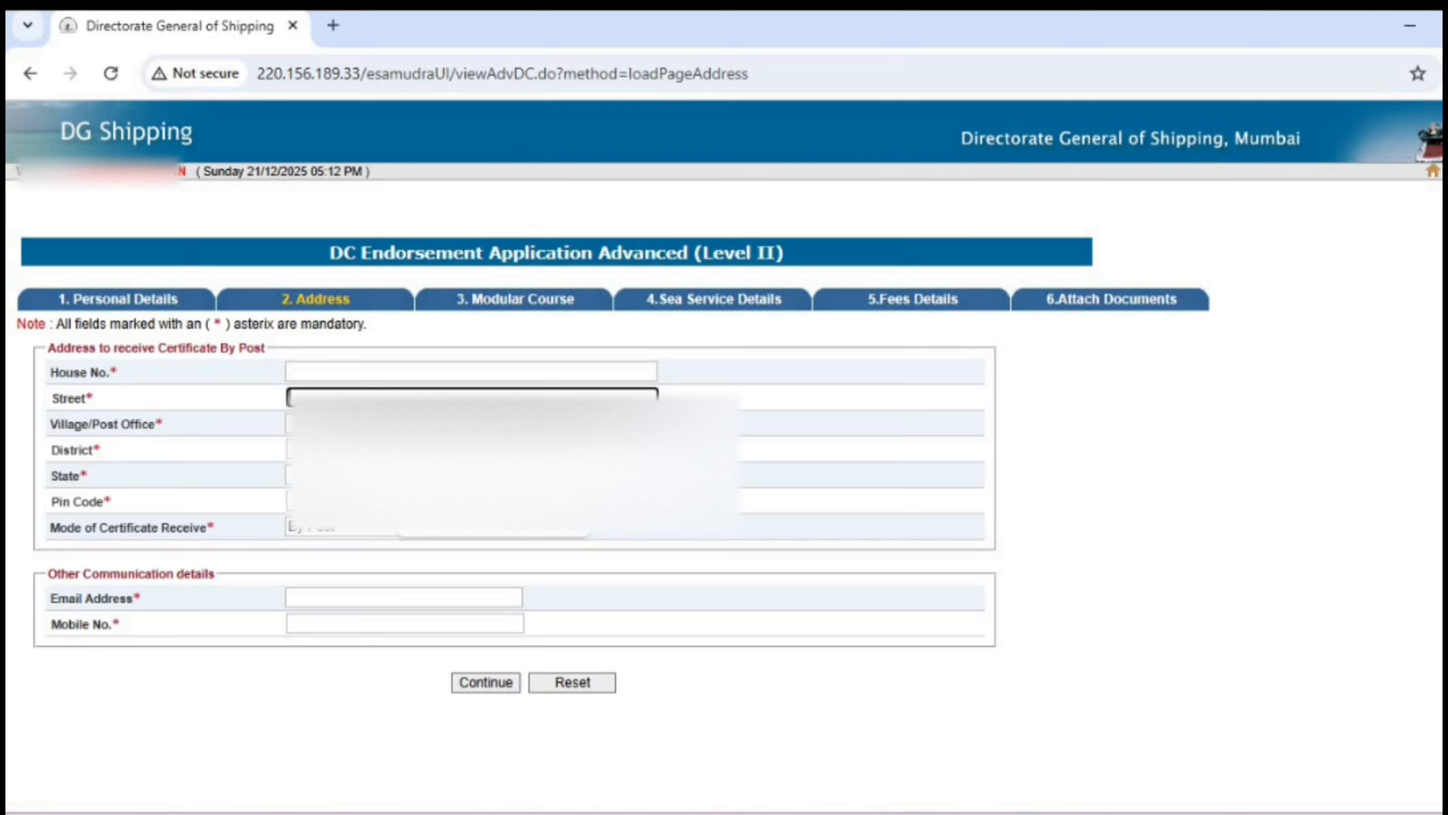
key(Tab)
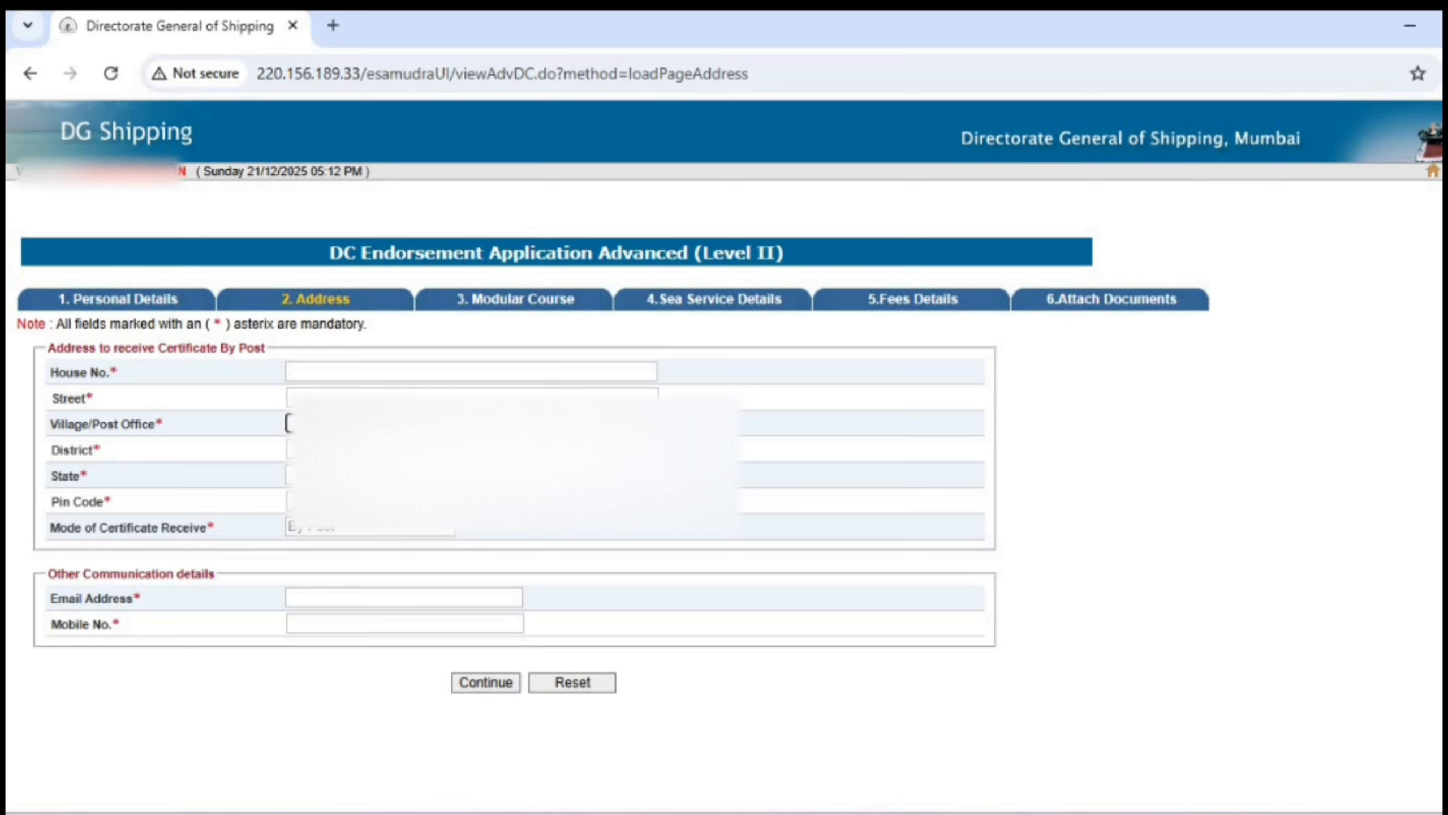
click(434, 450)
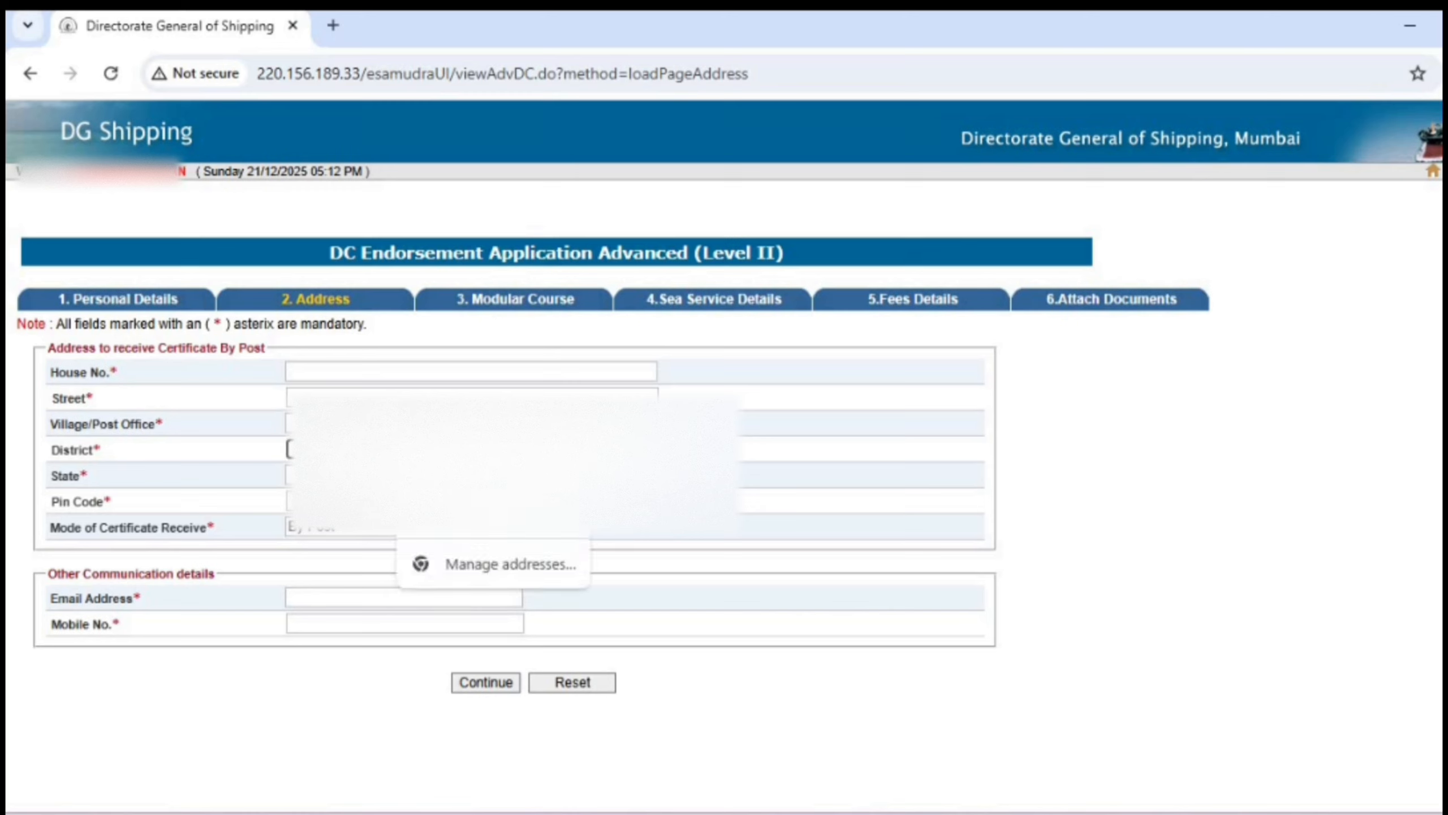
click(434, 475)
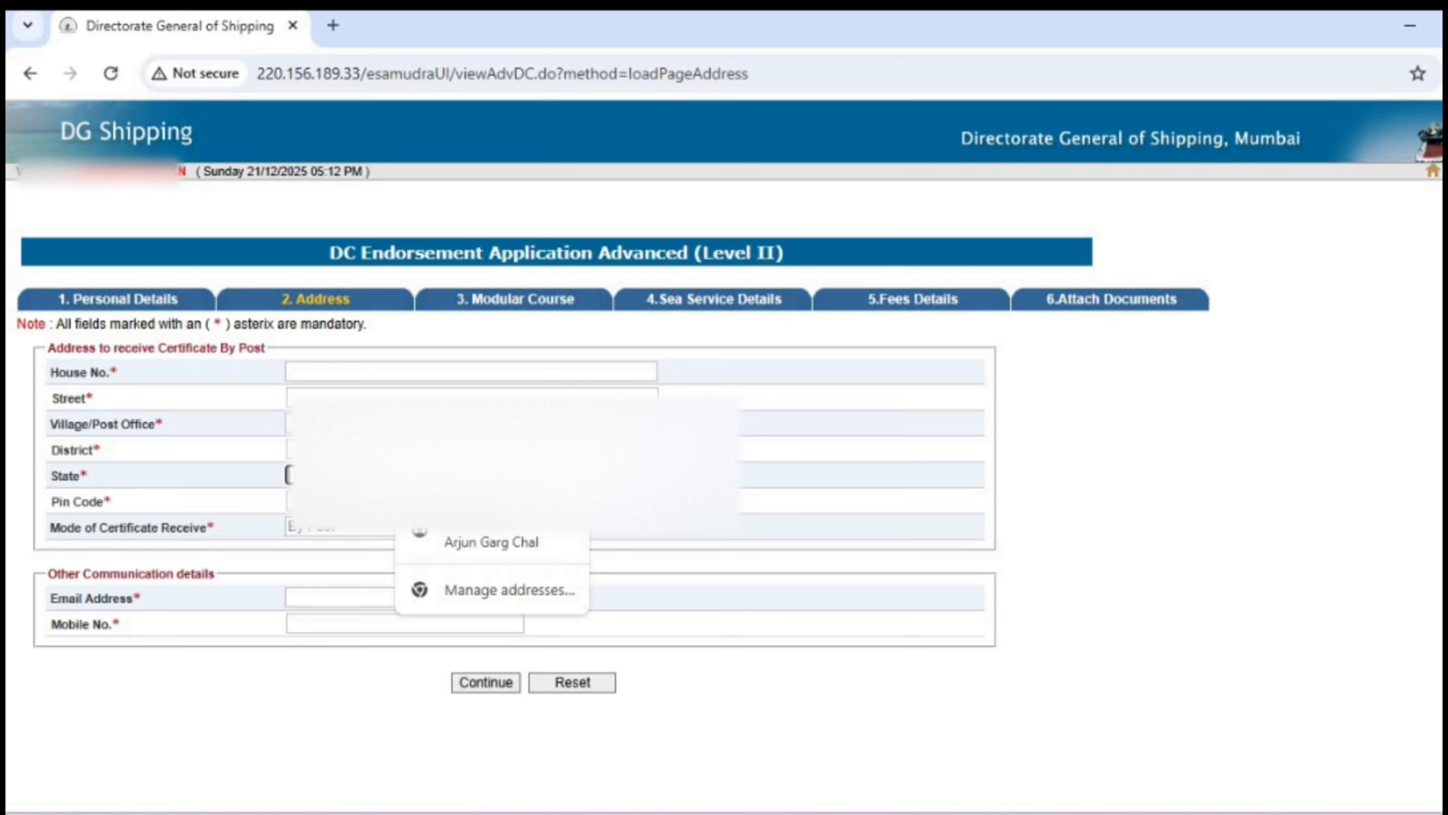
click(322, 501)
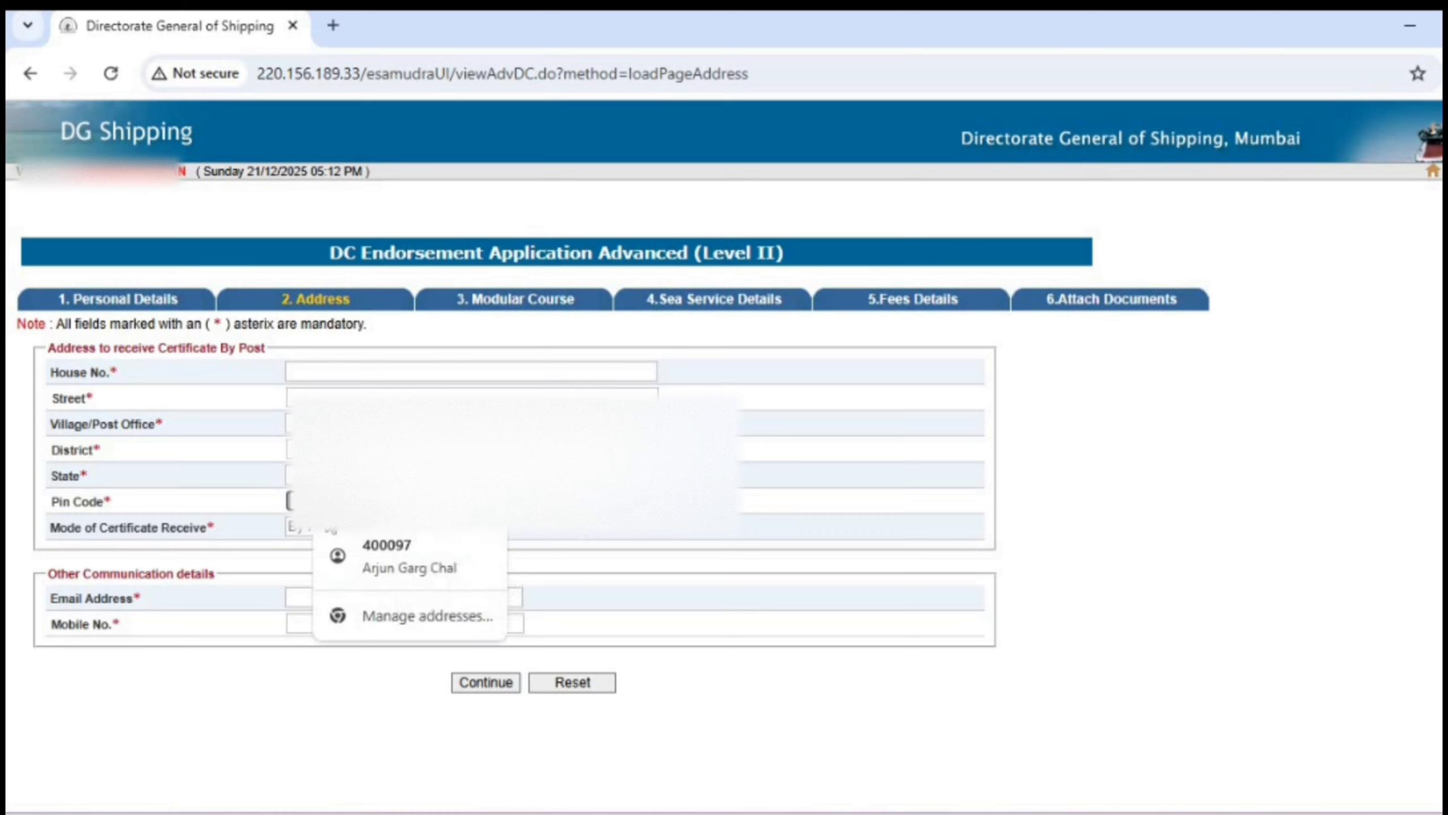
key(Tab)
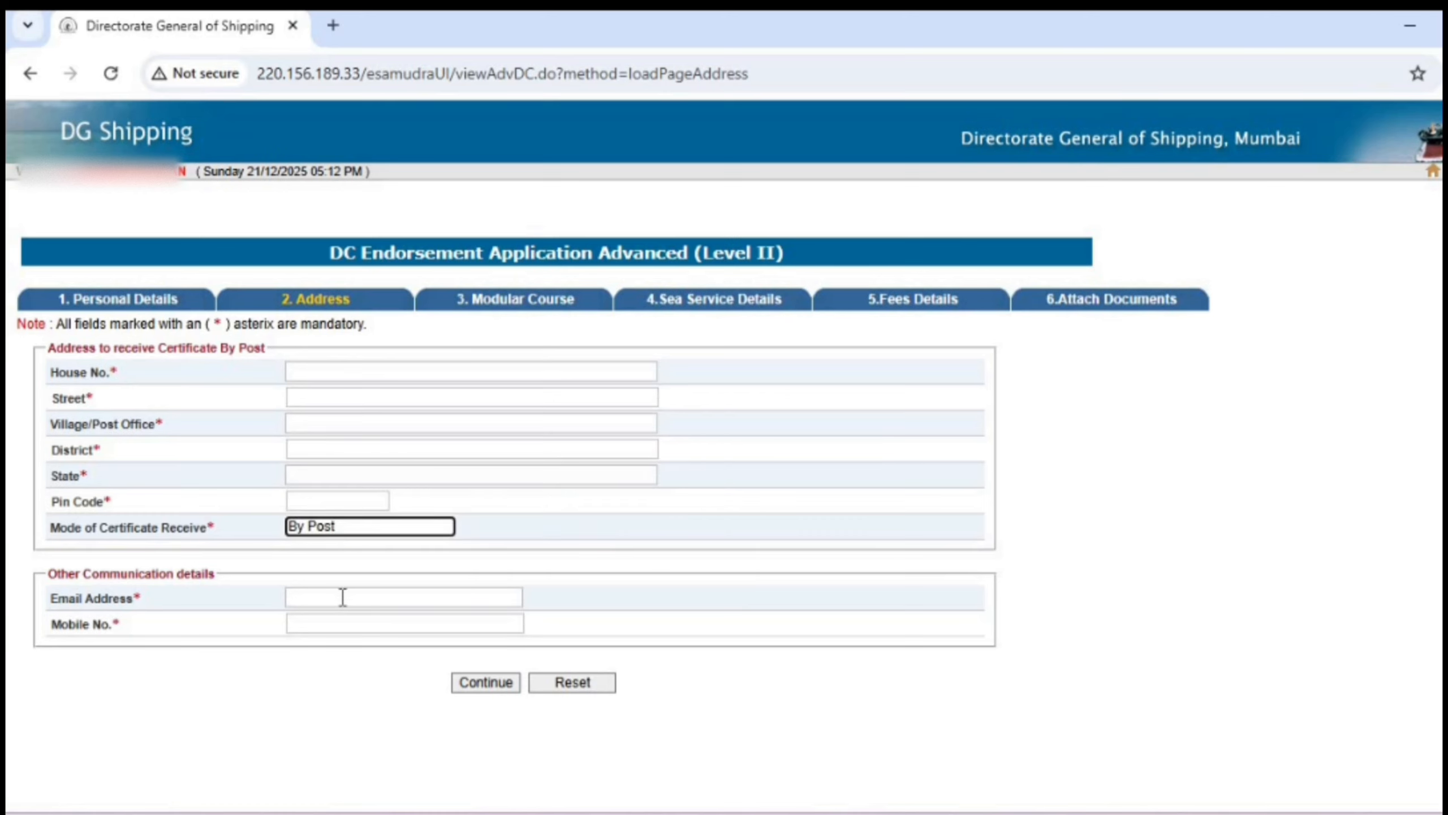
click(342, 597)
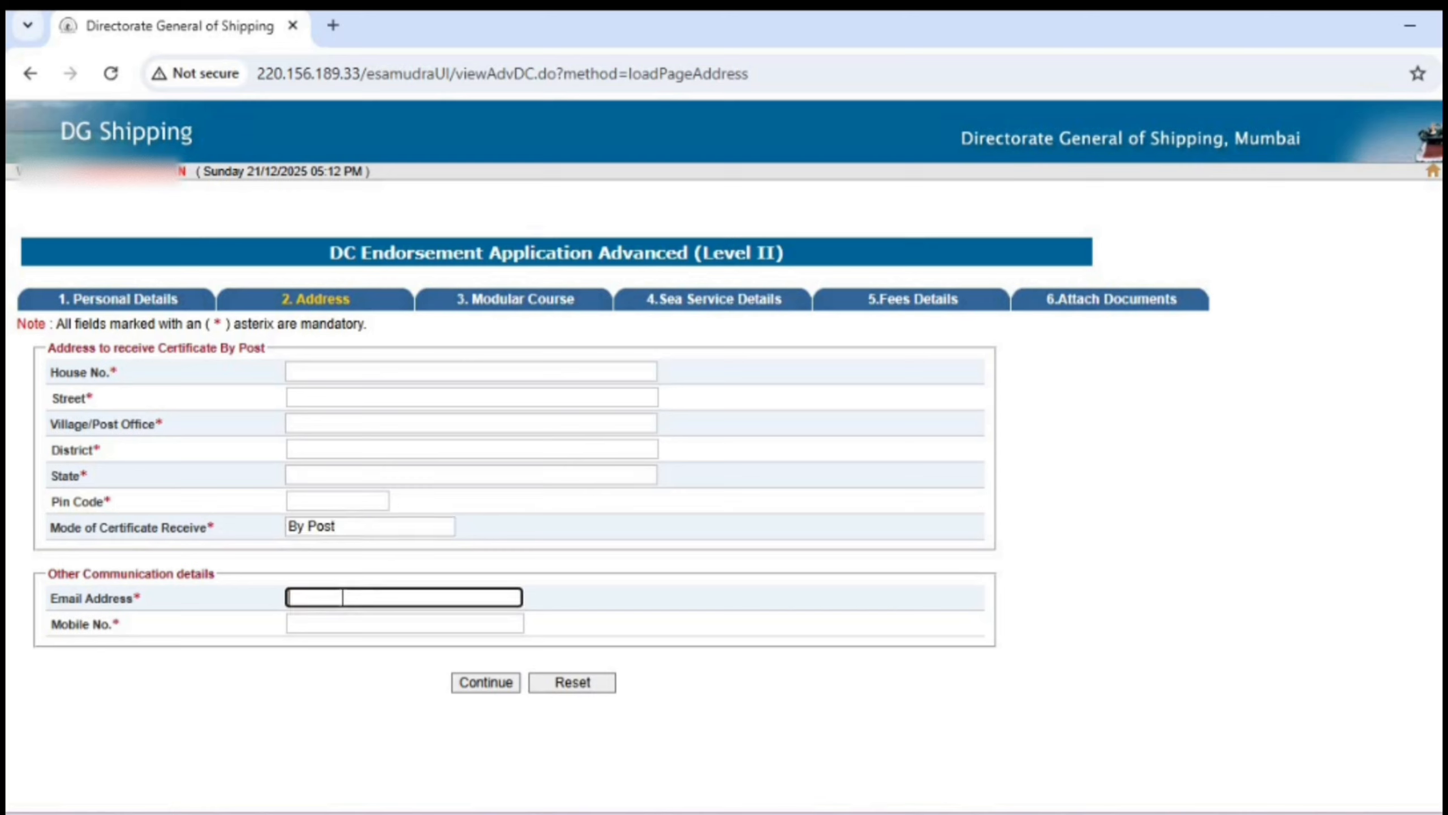
click(342, 623)
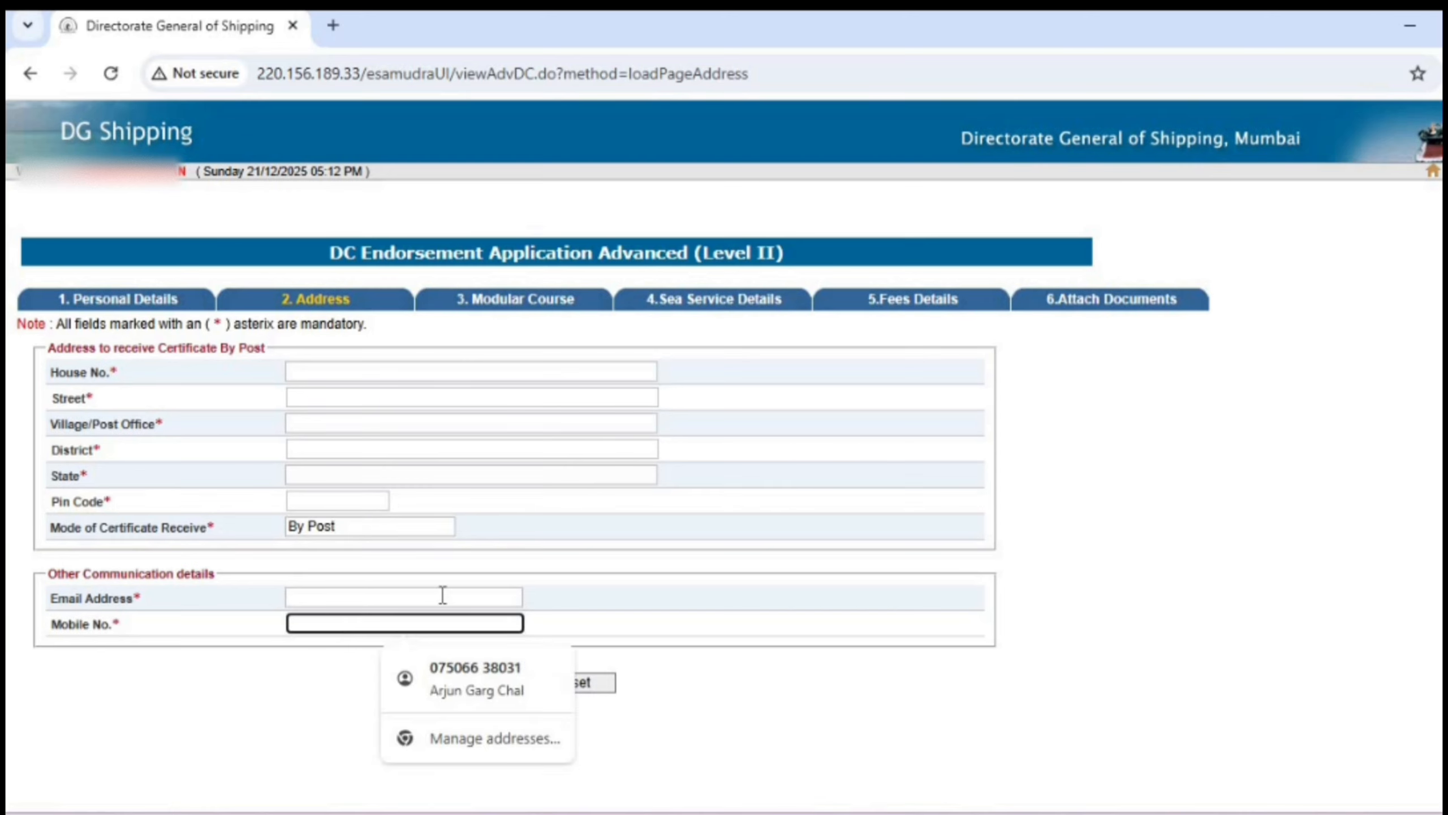
click(542, 624)
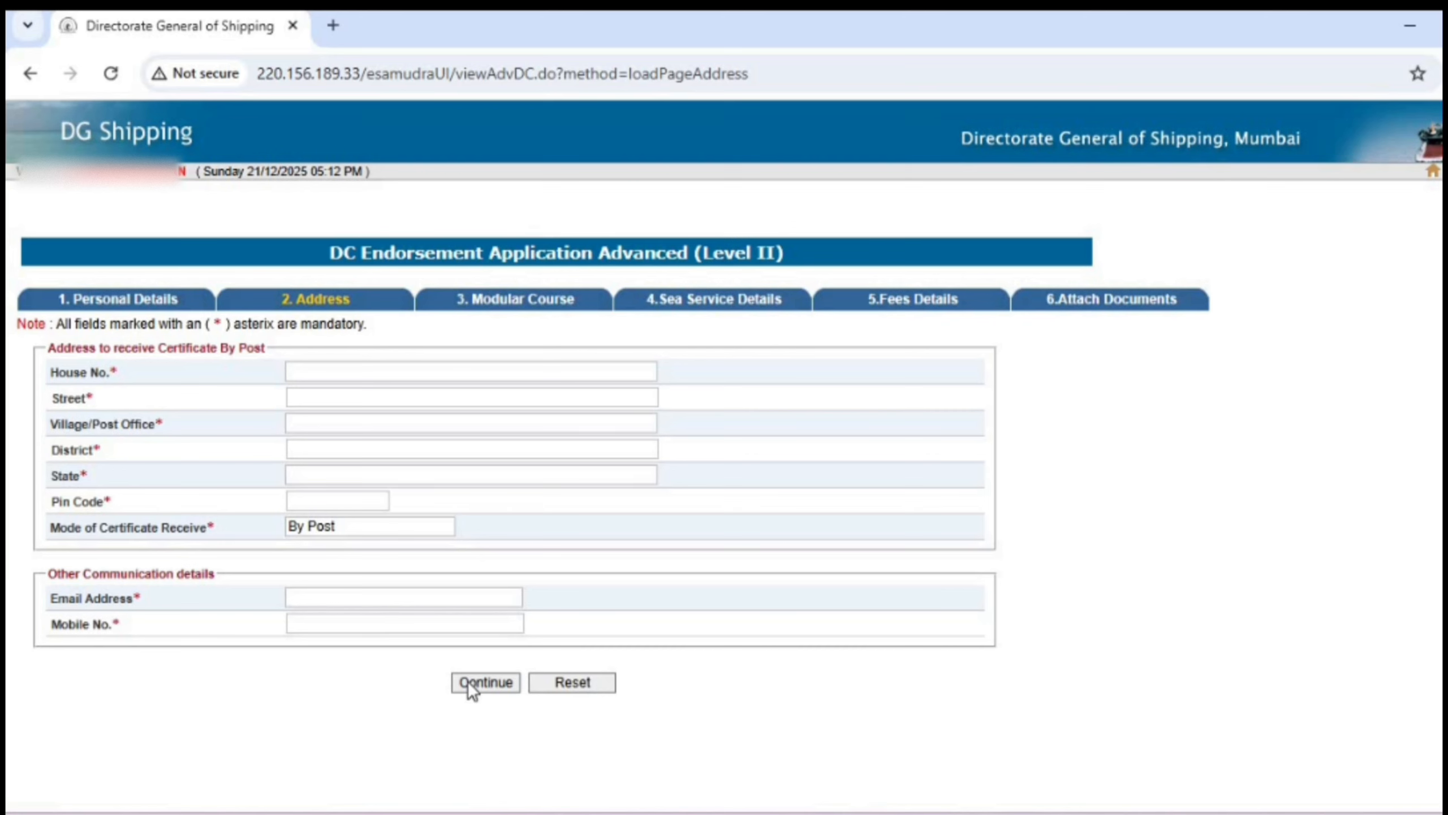
In the Modular Course section, choose Refresher Training for Advanced Training in Fire Fighting as course 2, leaving both fire-fighting courses' certificate numbers and dates blank.
click(516, 297)
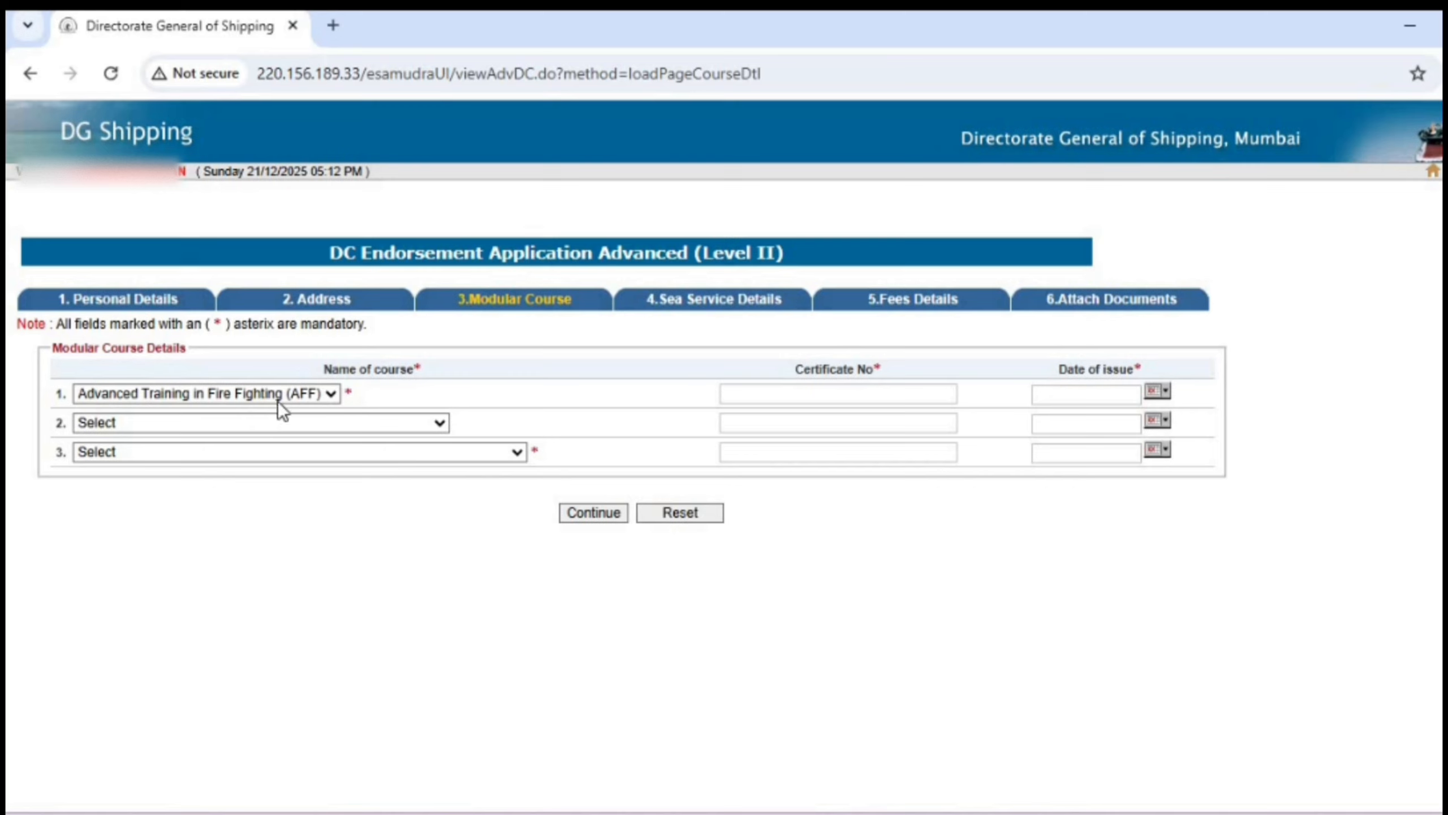
click(825, 391)
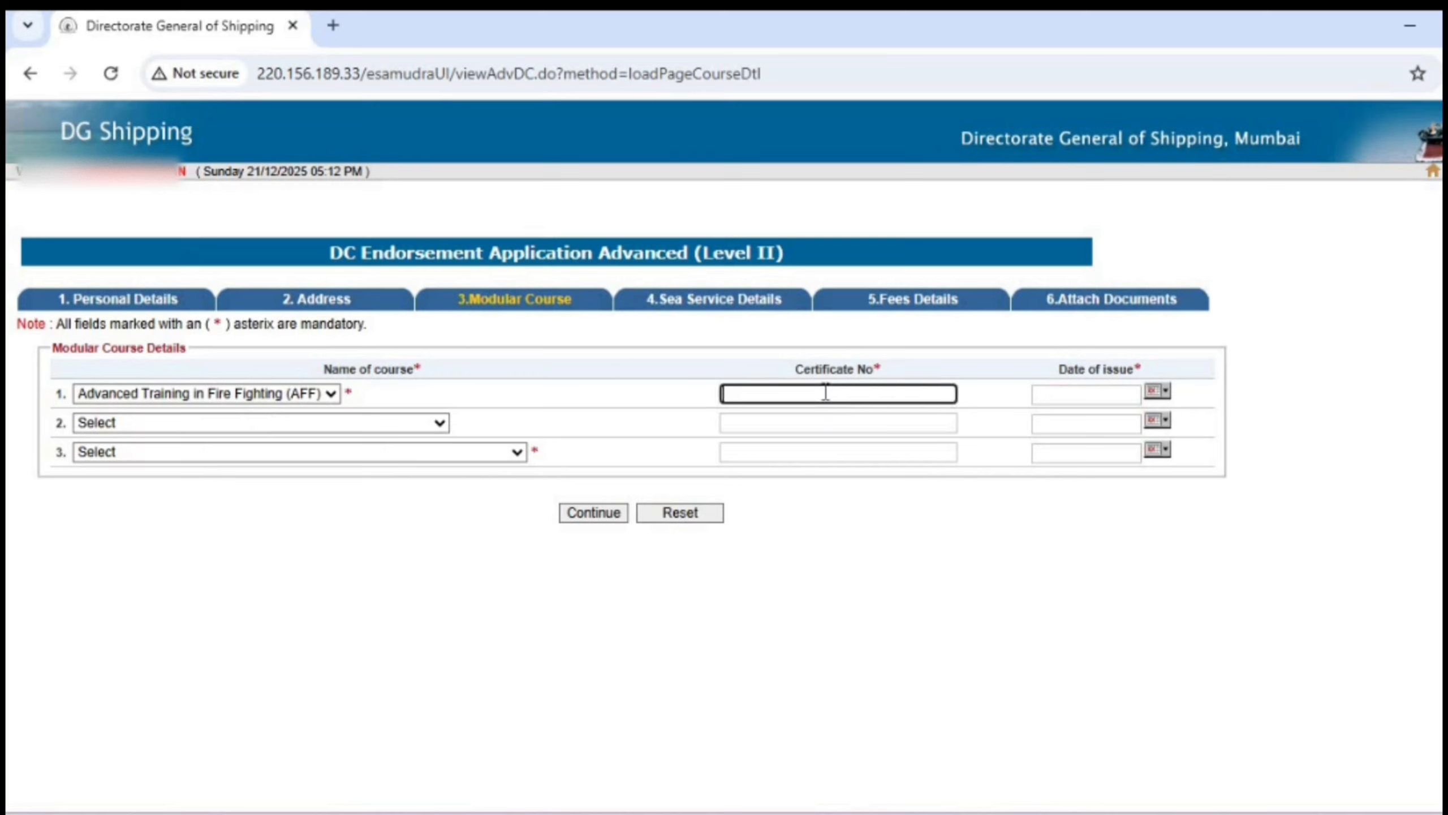
click(1087, 395)
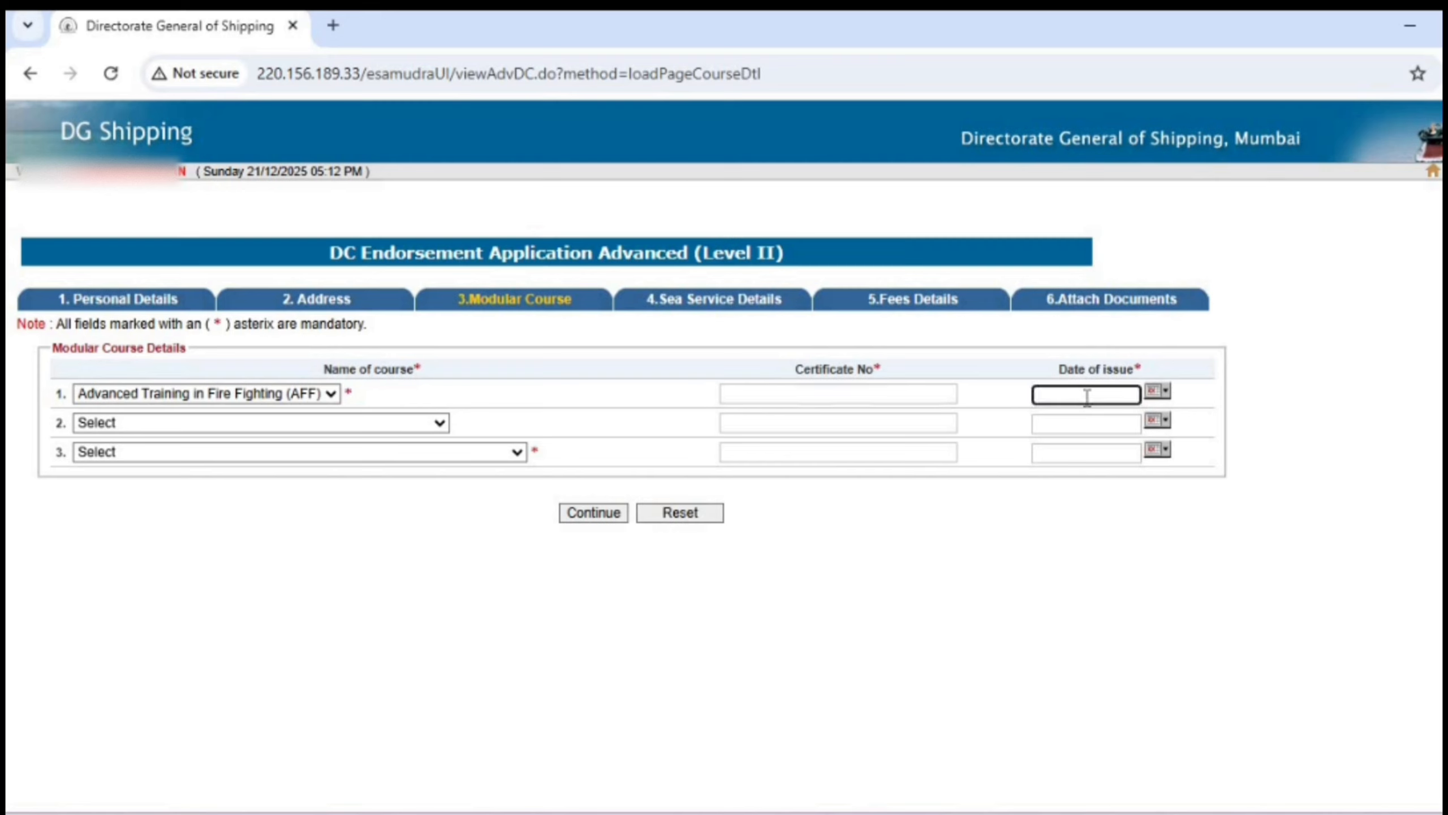
click(440, 422)
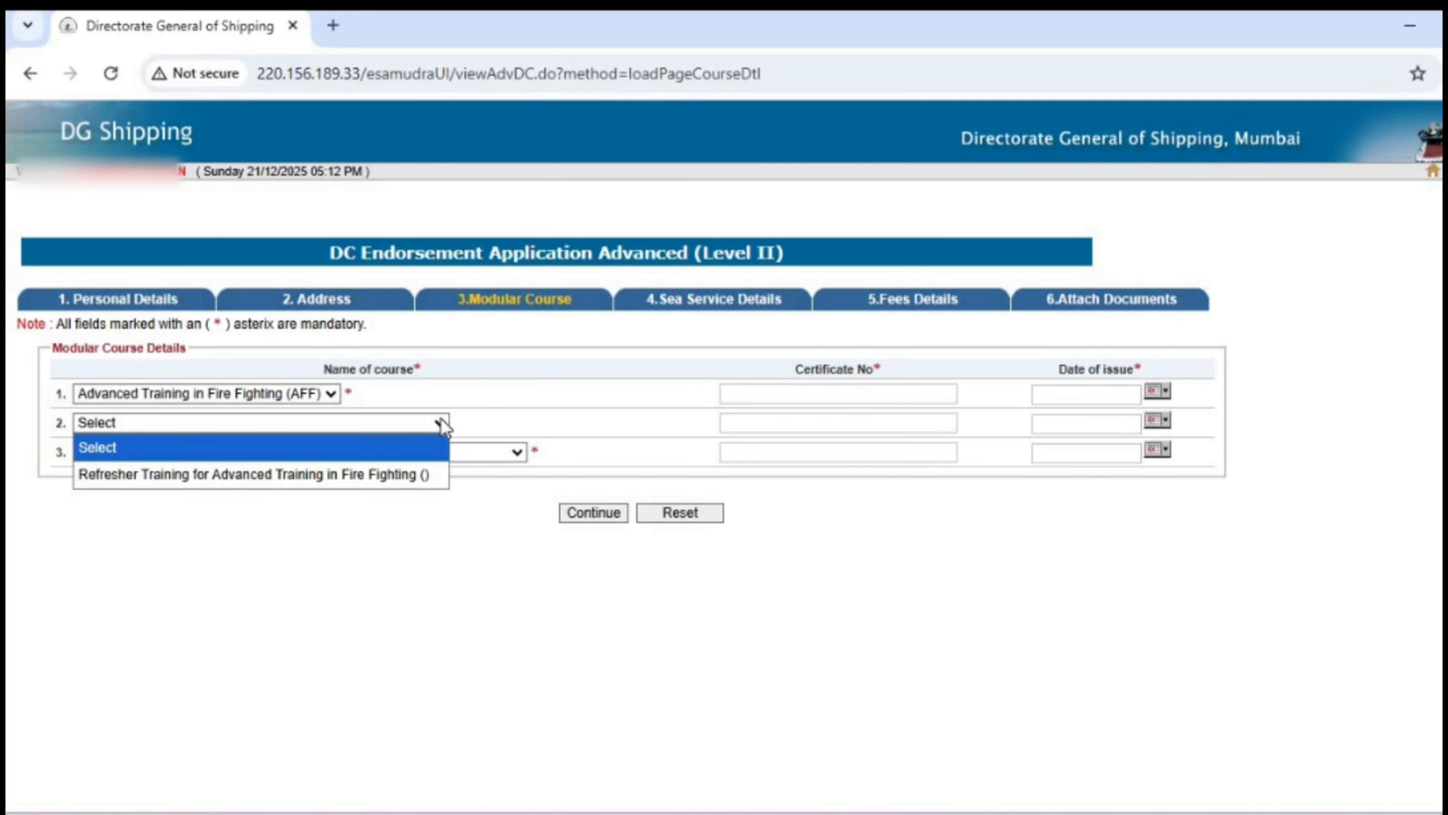
click(415, 476)
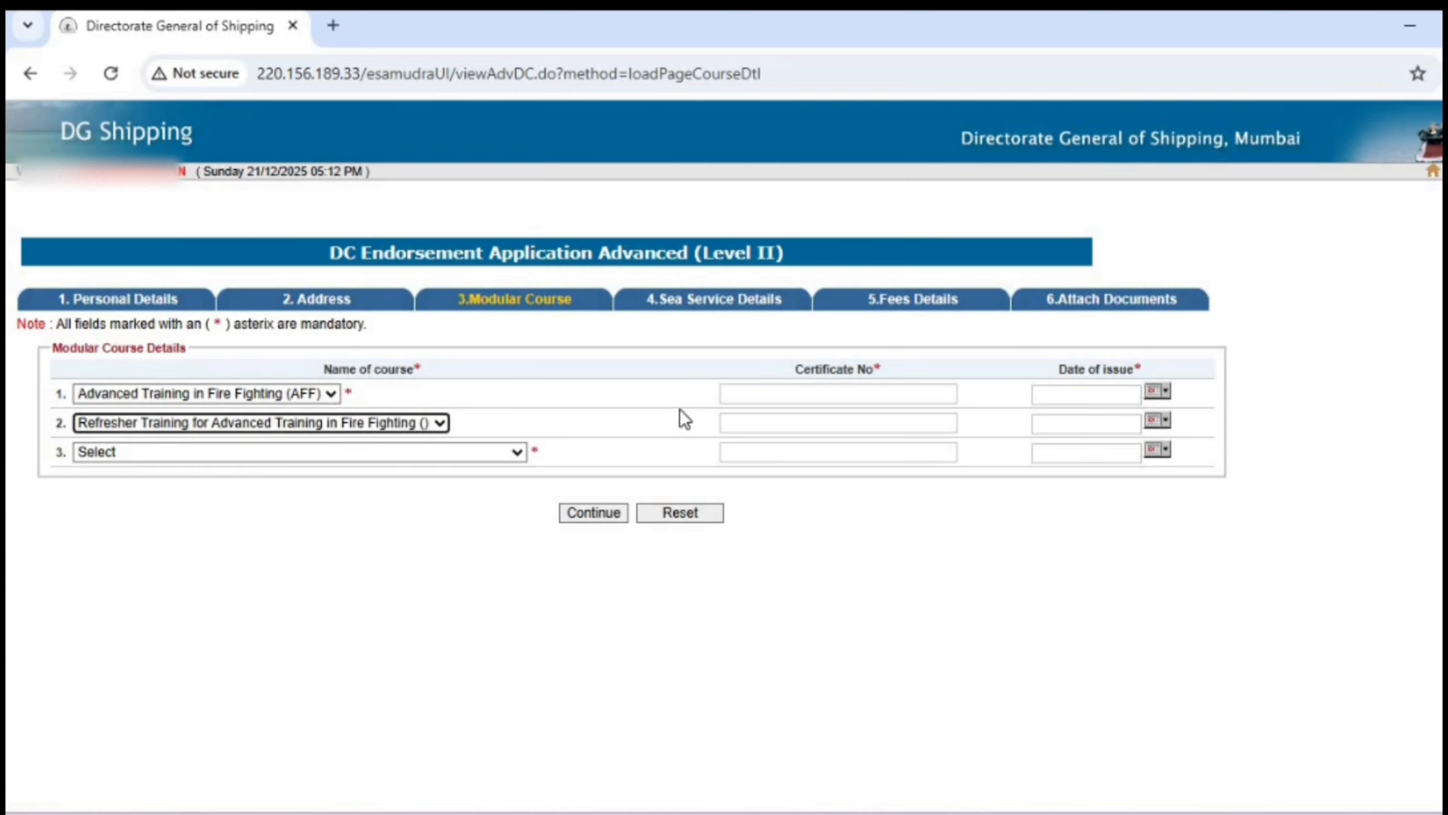
click(751, 422)
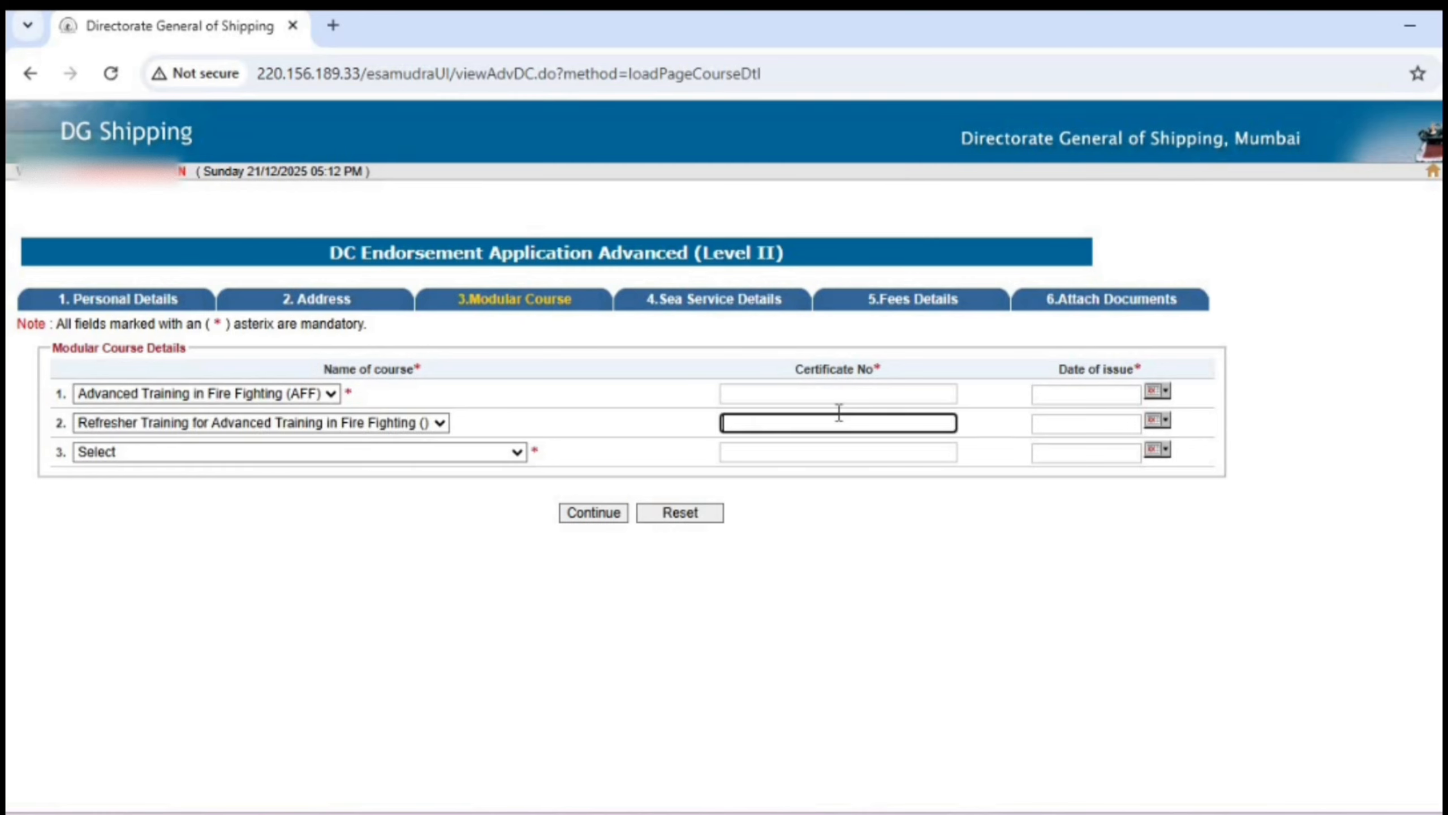
click(1051, 424)
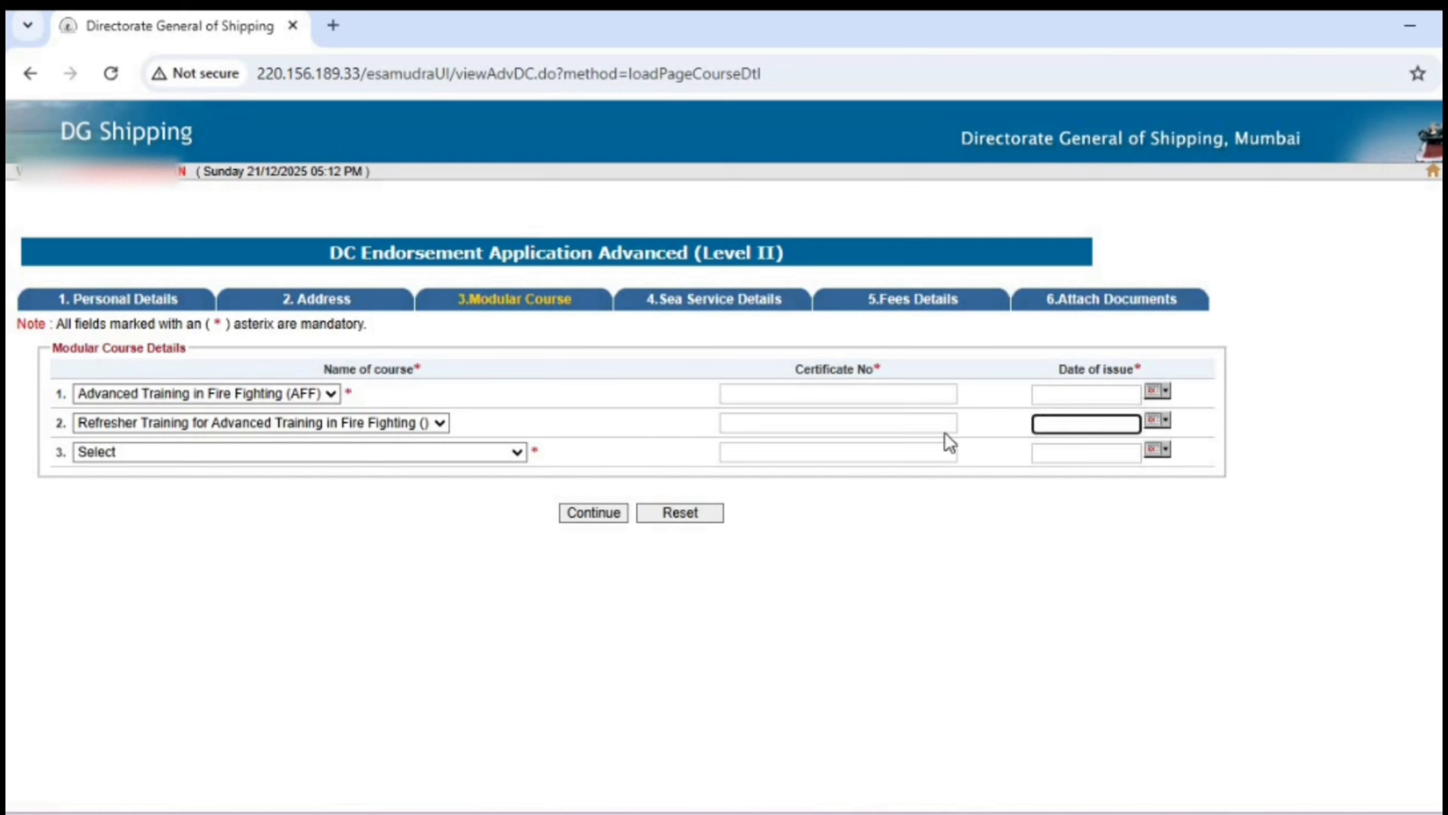
Choose Advanced Training for Chemical Tanker Cargo Operations (CHEMCO) as course 3, leaving its certificate number and issue date blank.
click(517, 454)
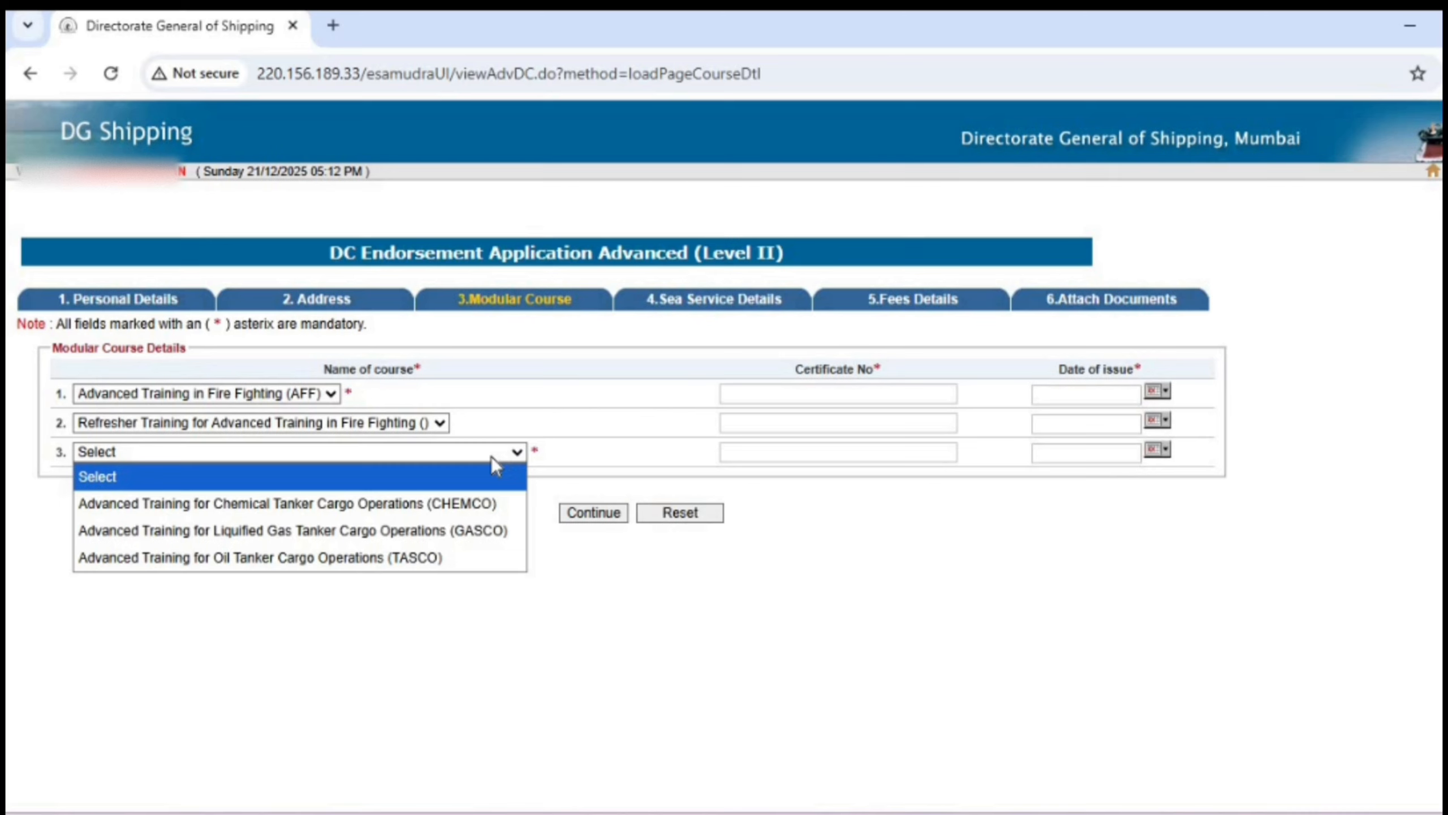
click(430, 503)
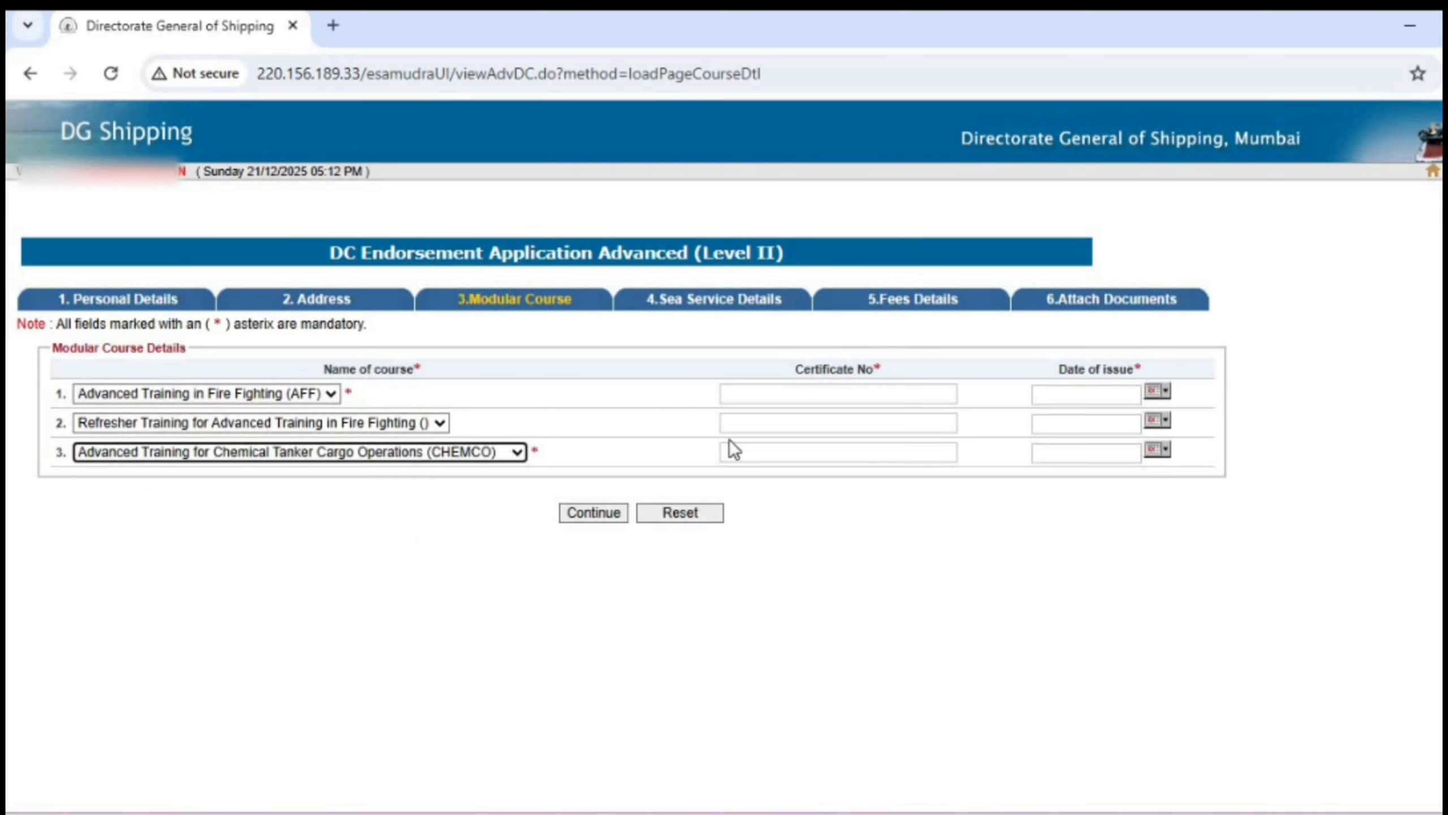
click(766, 450)
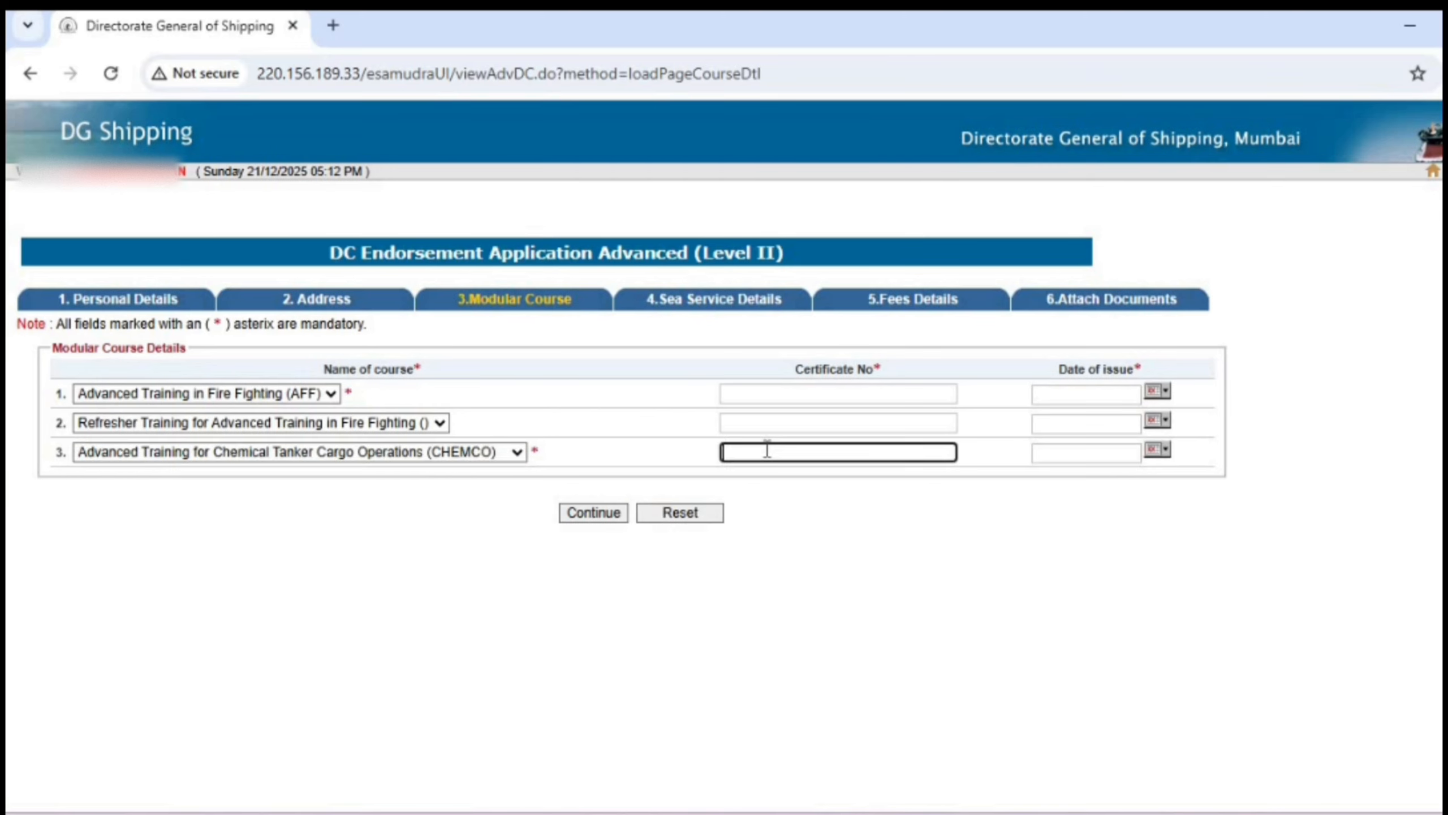
click(1058, 448)
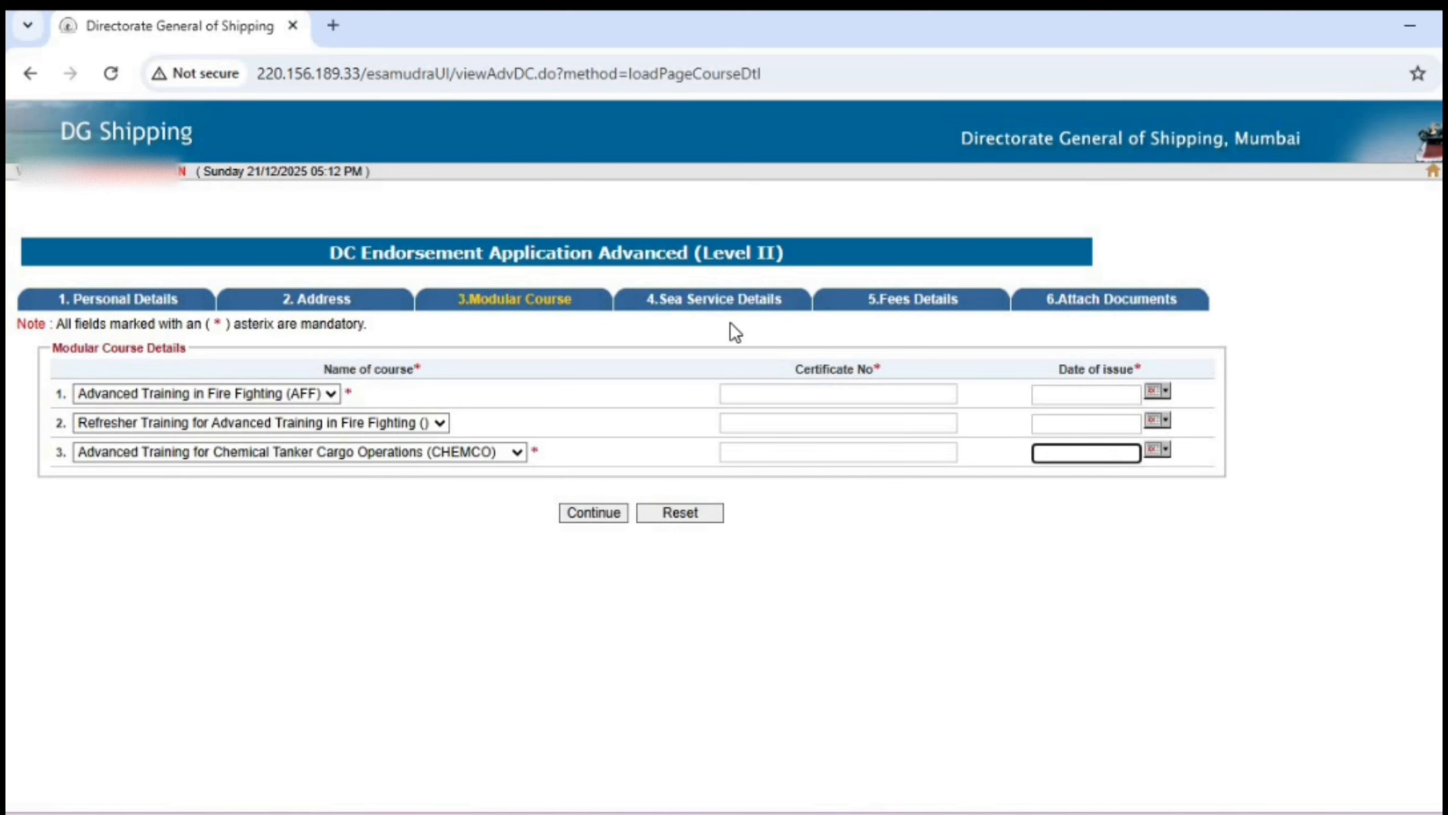
In the Sea Service Details section, set the vessel type to Chemical Tanker and leave the types of cargo carried blank.
click(737, 302)
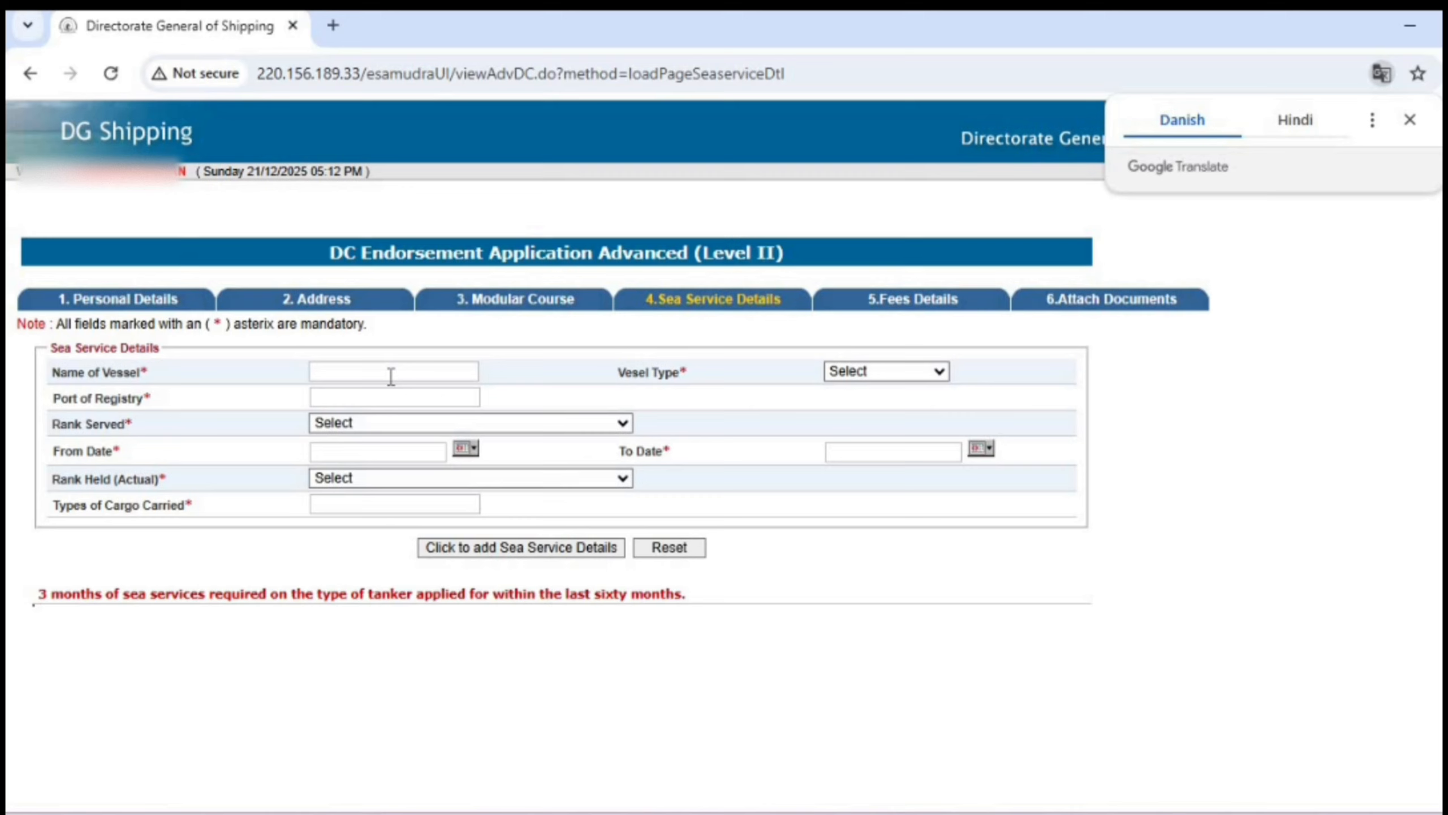
click(887, 372)
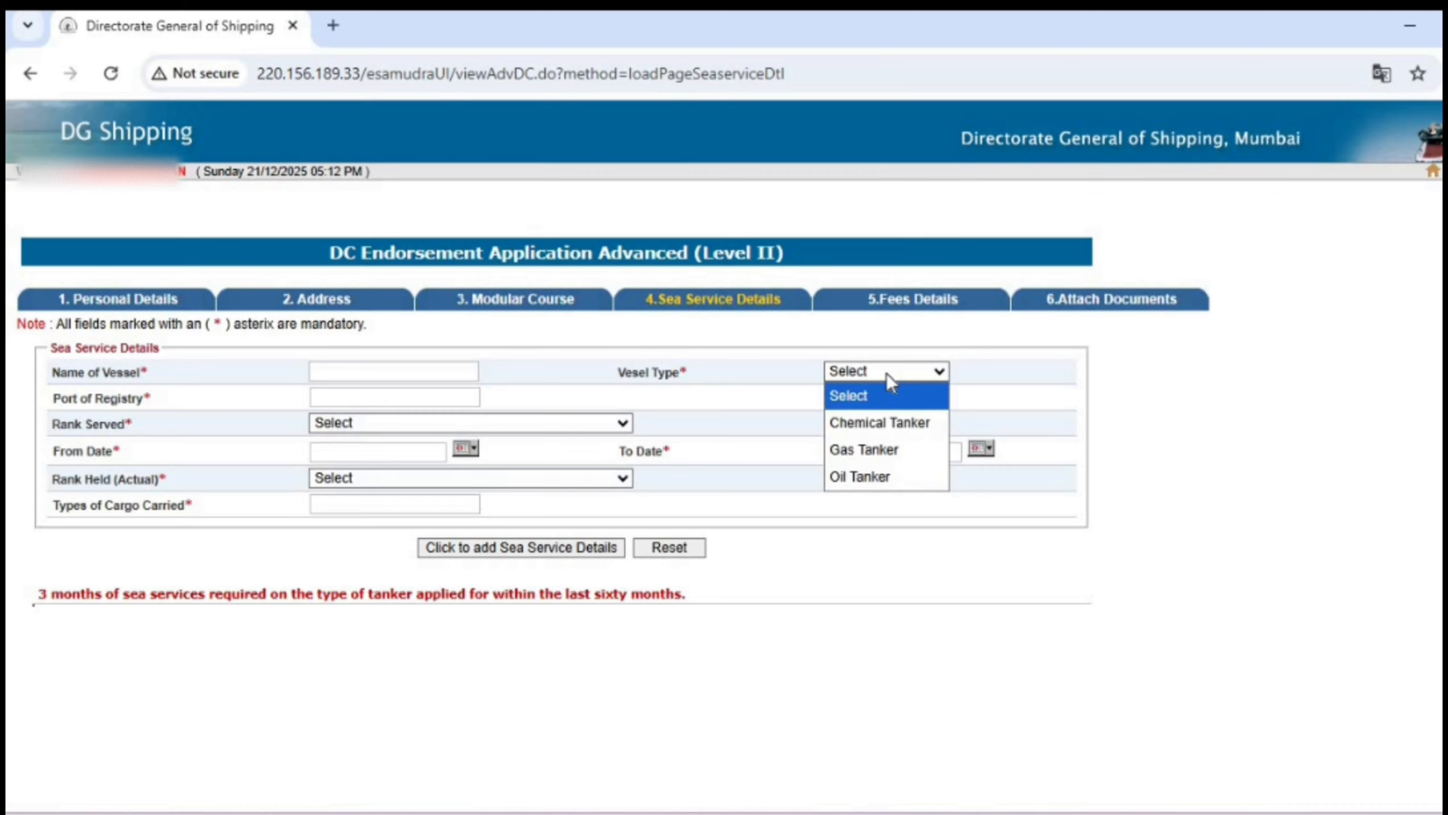
click(882, 422)
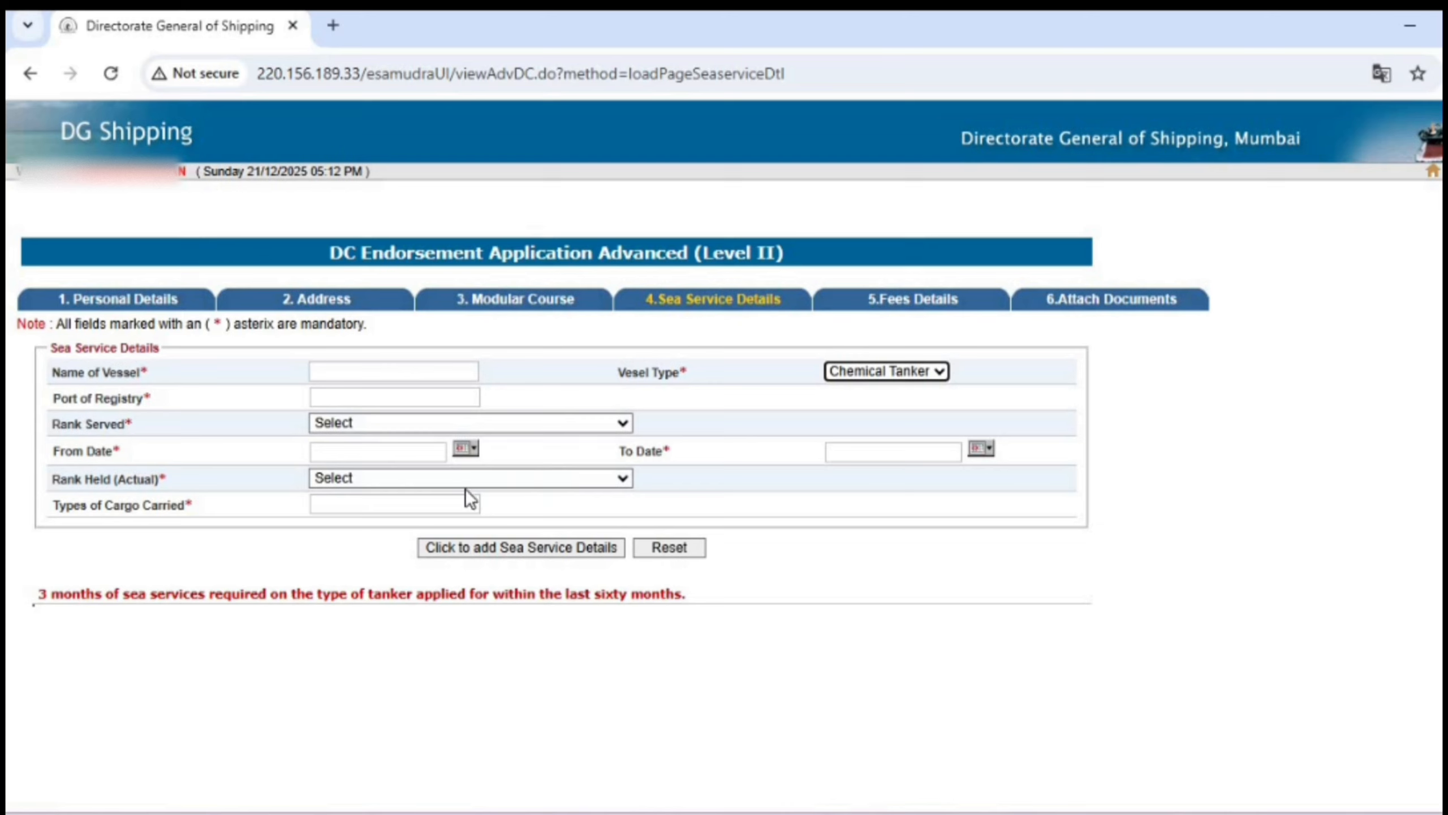
click(432, 504)
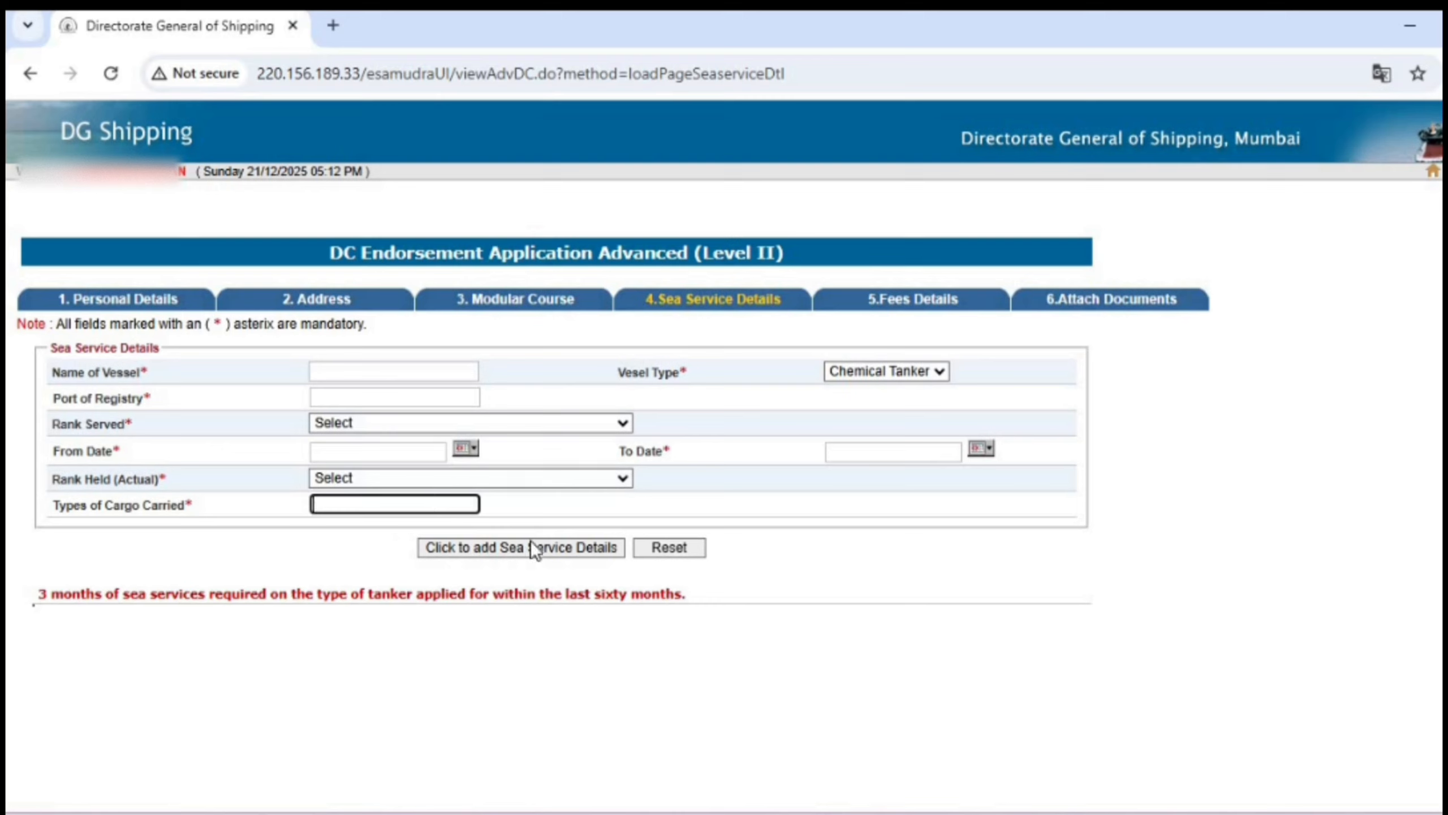
Review the payable fees, then the Attach Documents section's required uploads, declaration and payment note.
click(905, 302)
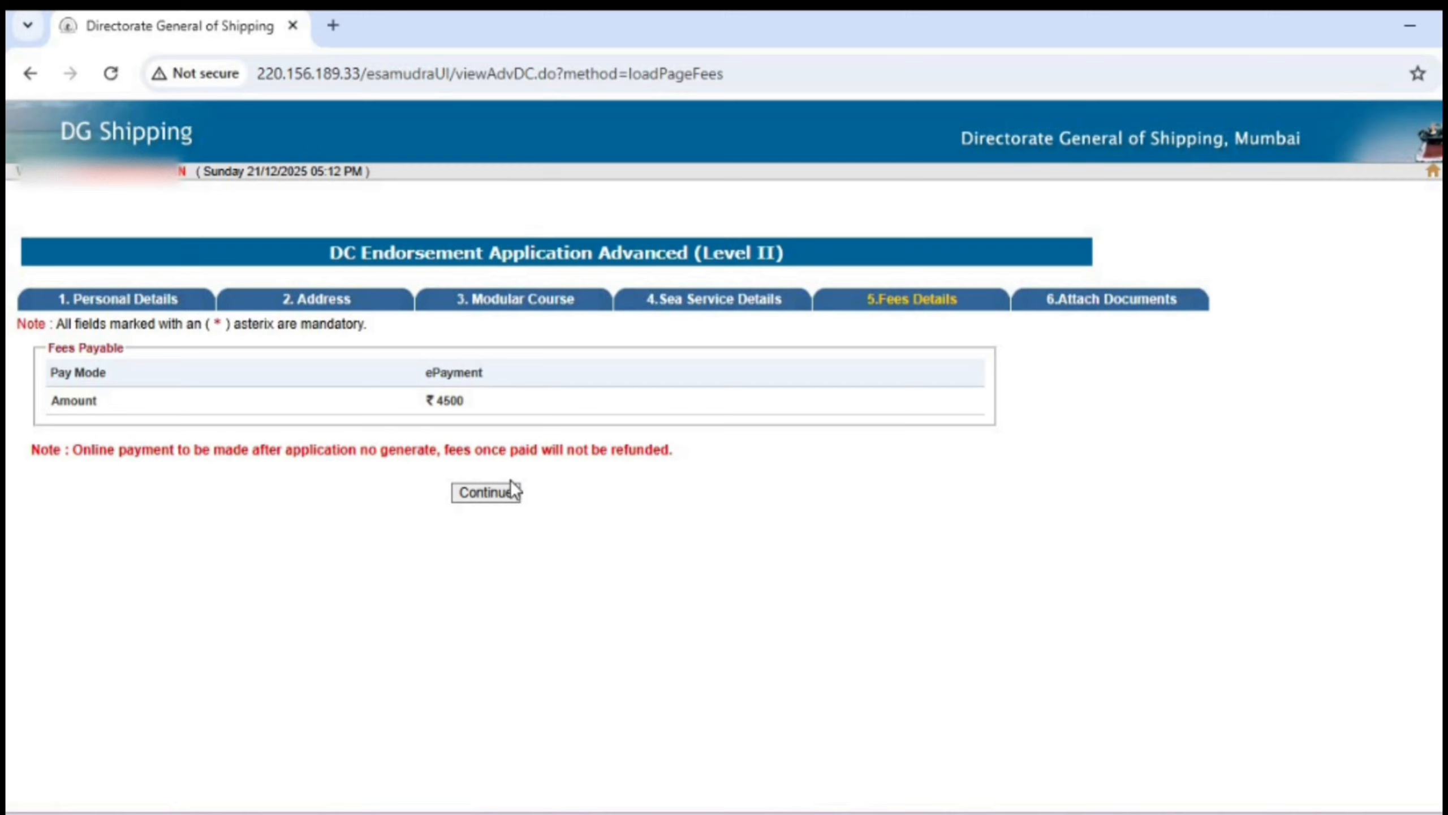
click(1072, 299)
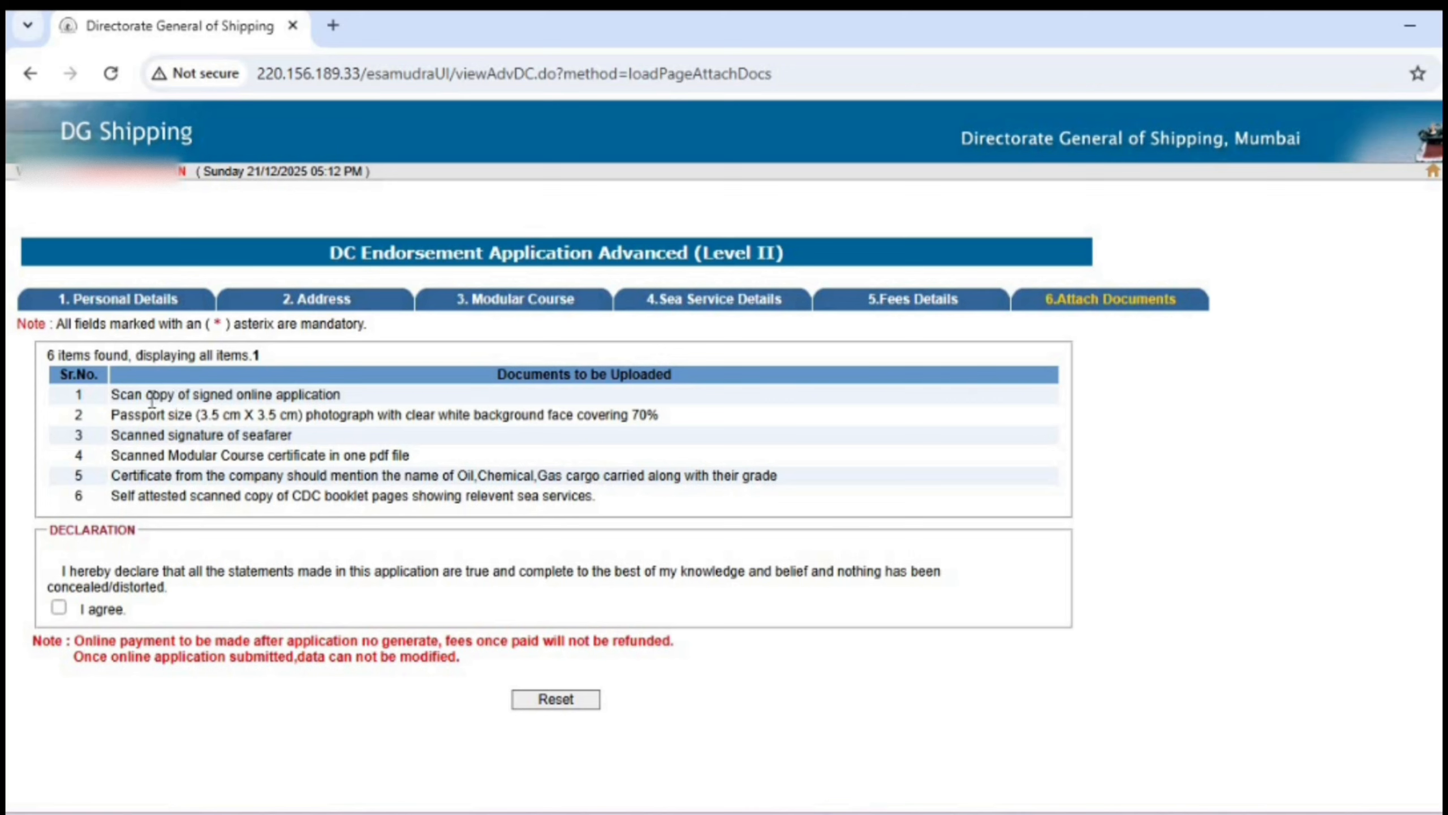
double_click(153, 399)
drag(127, 403, 640, 411)
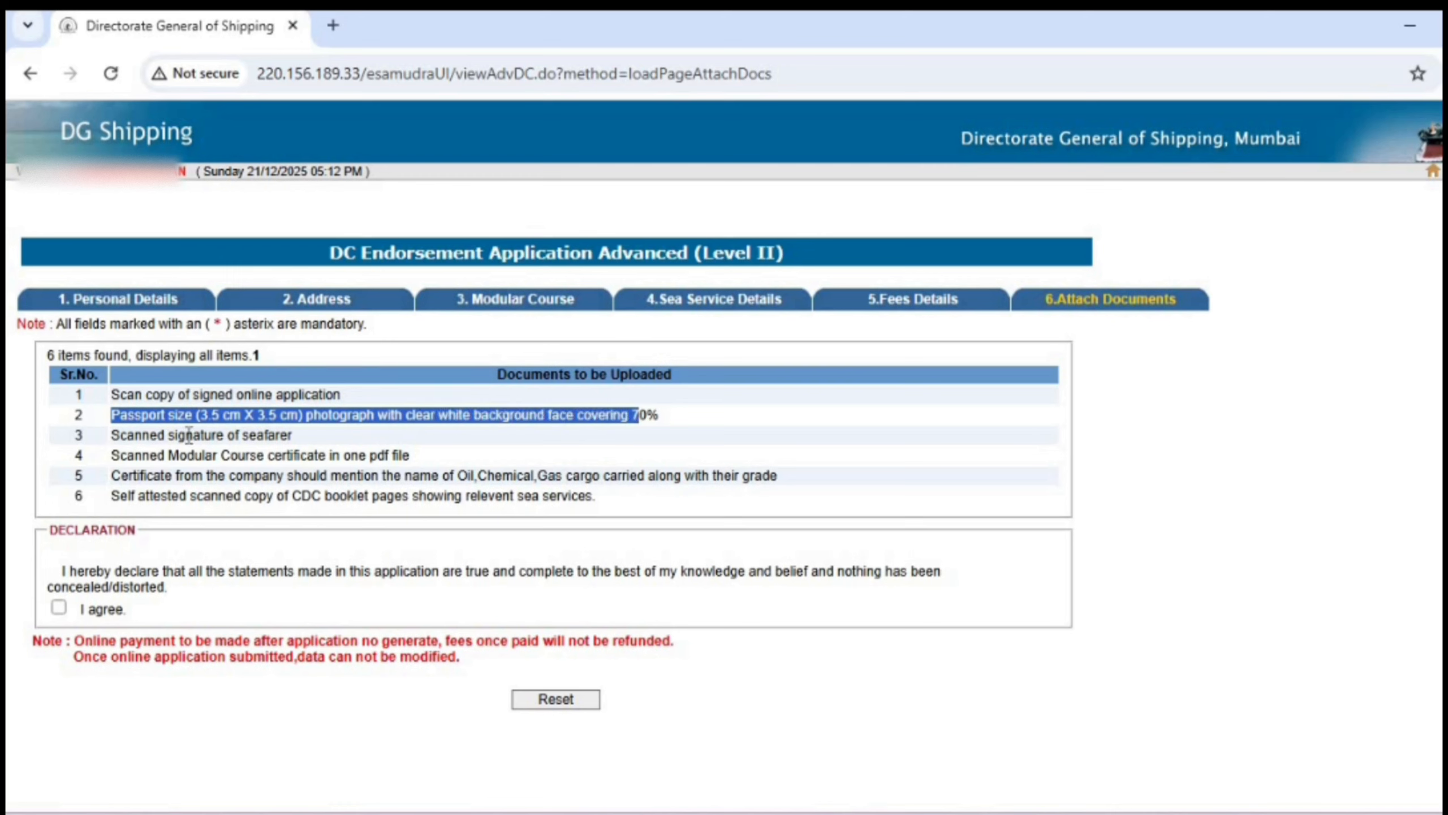
drag(164, 437, 269, 428)
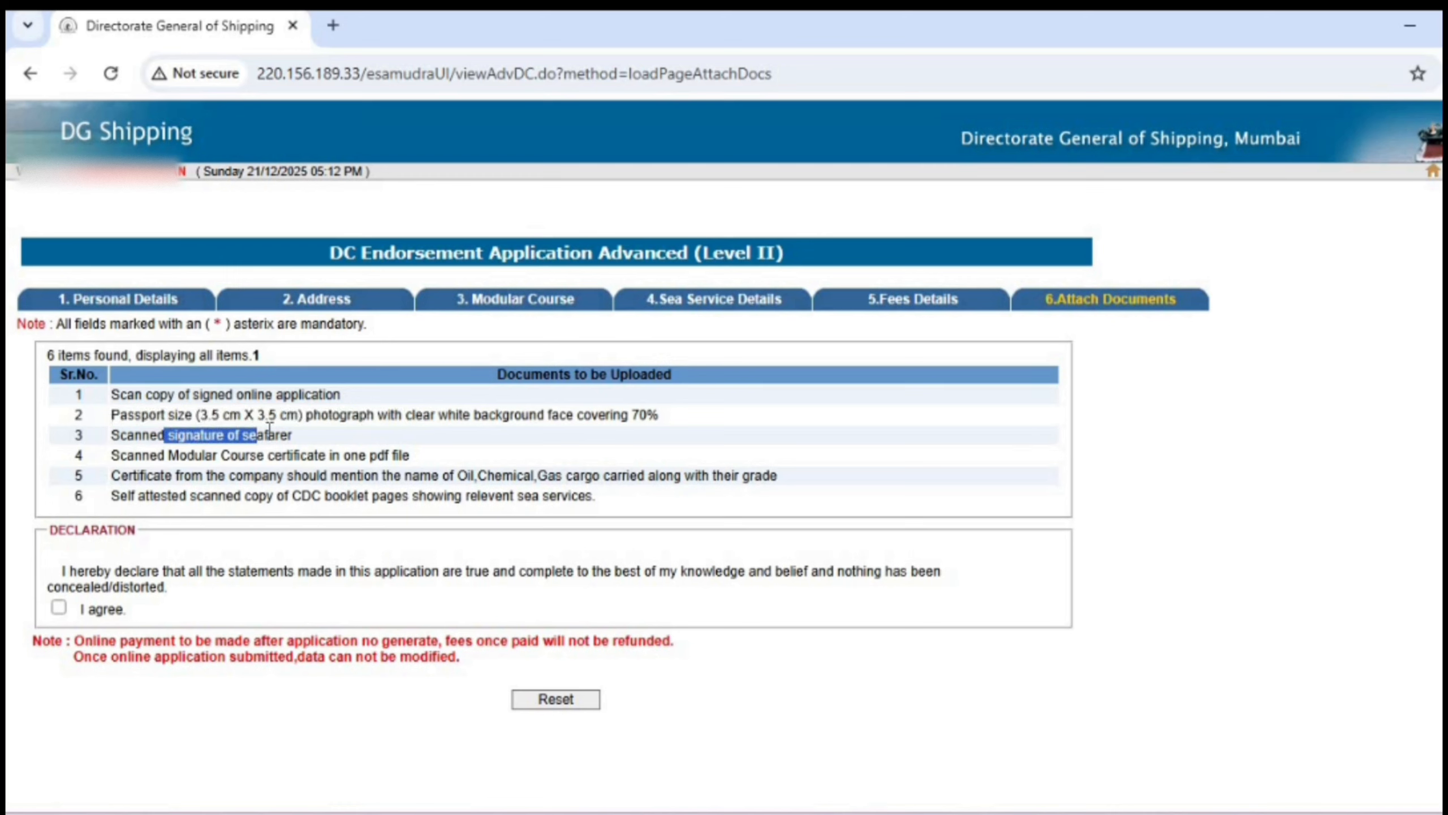
click(285, 437)
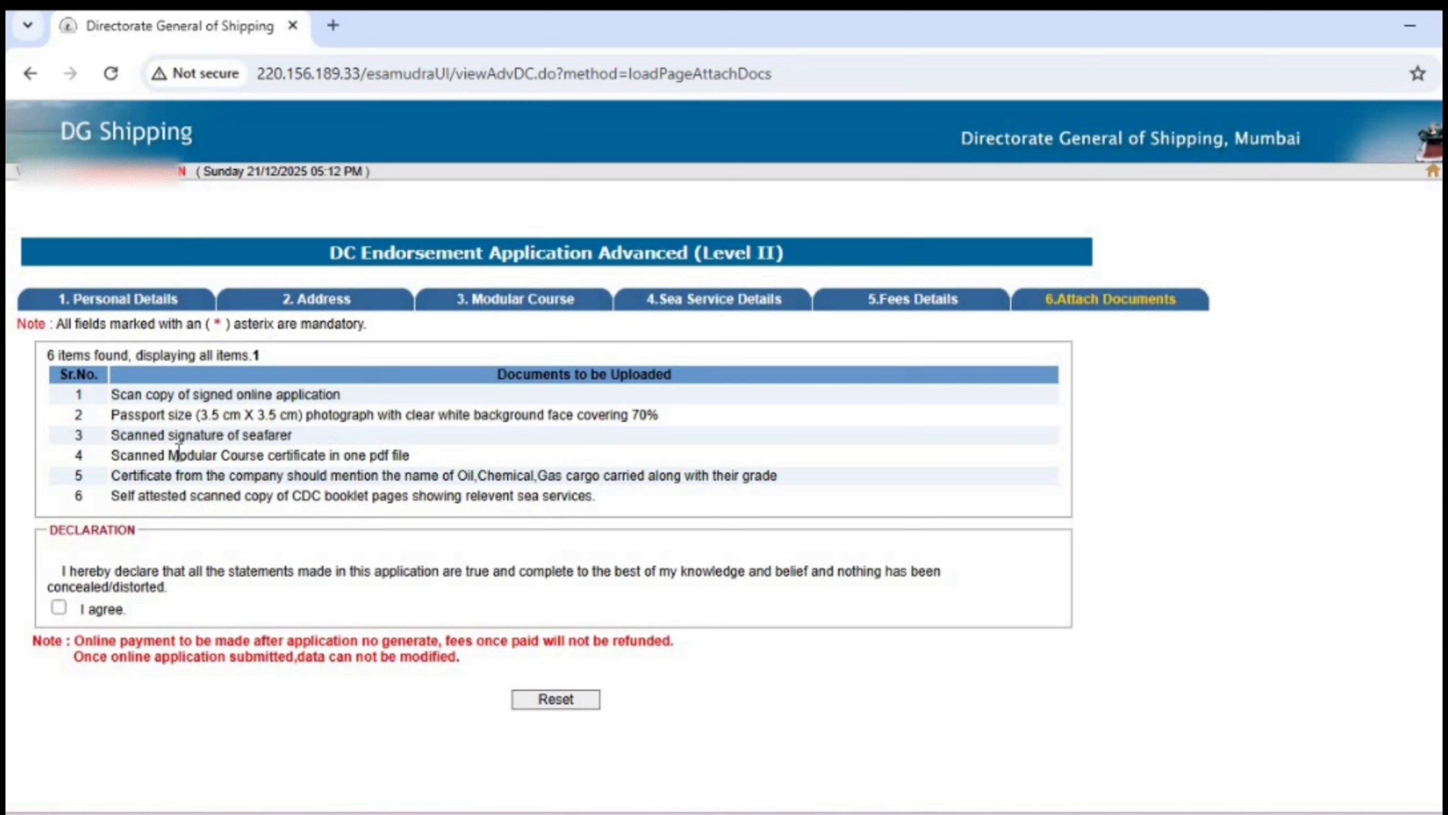
mouse_move(164, 419)
mouse_down()
mouse_move(167, 435)
mouse_move(289, 430)
mouse_up()
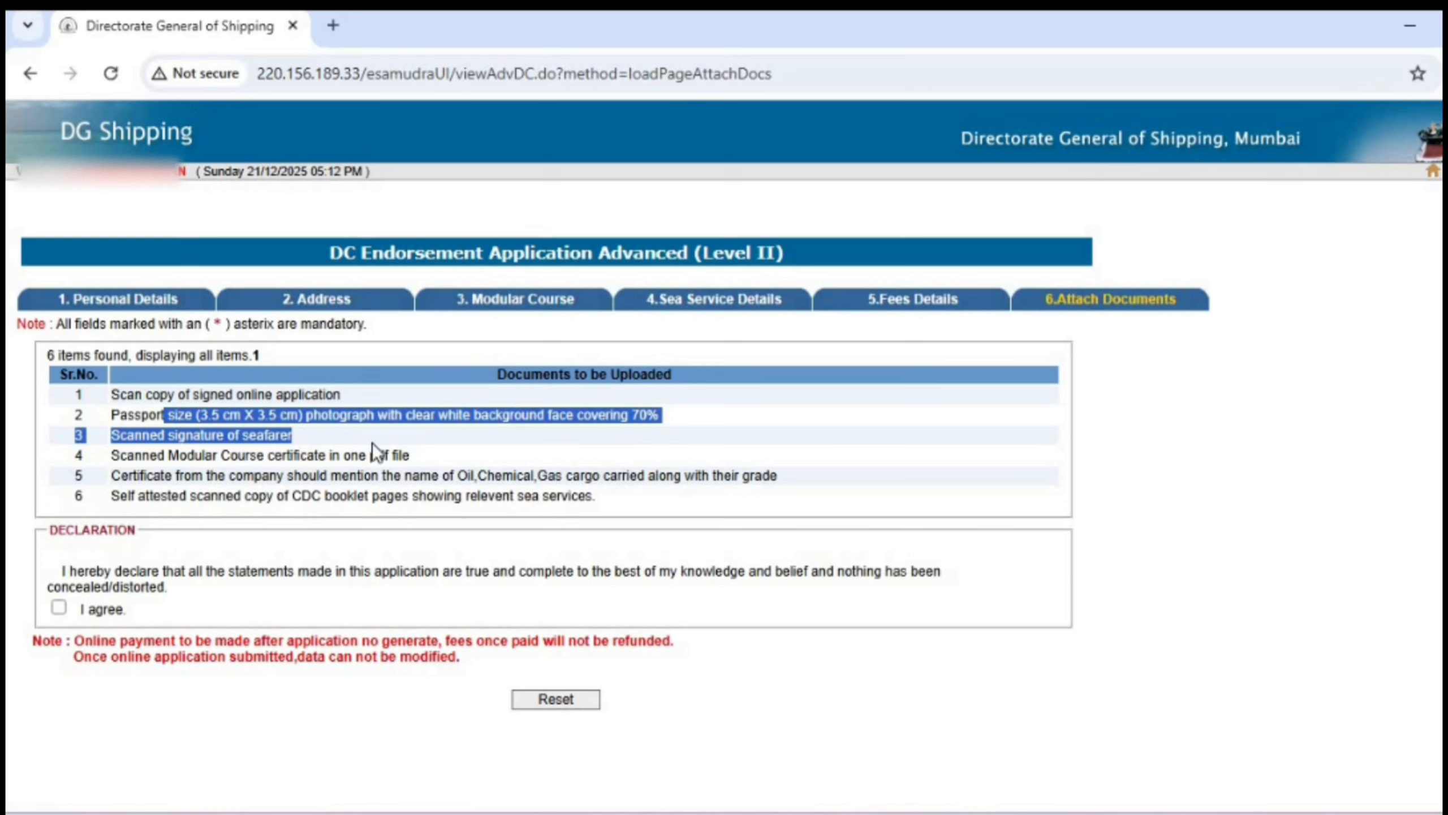
click(245, 464)
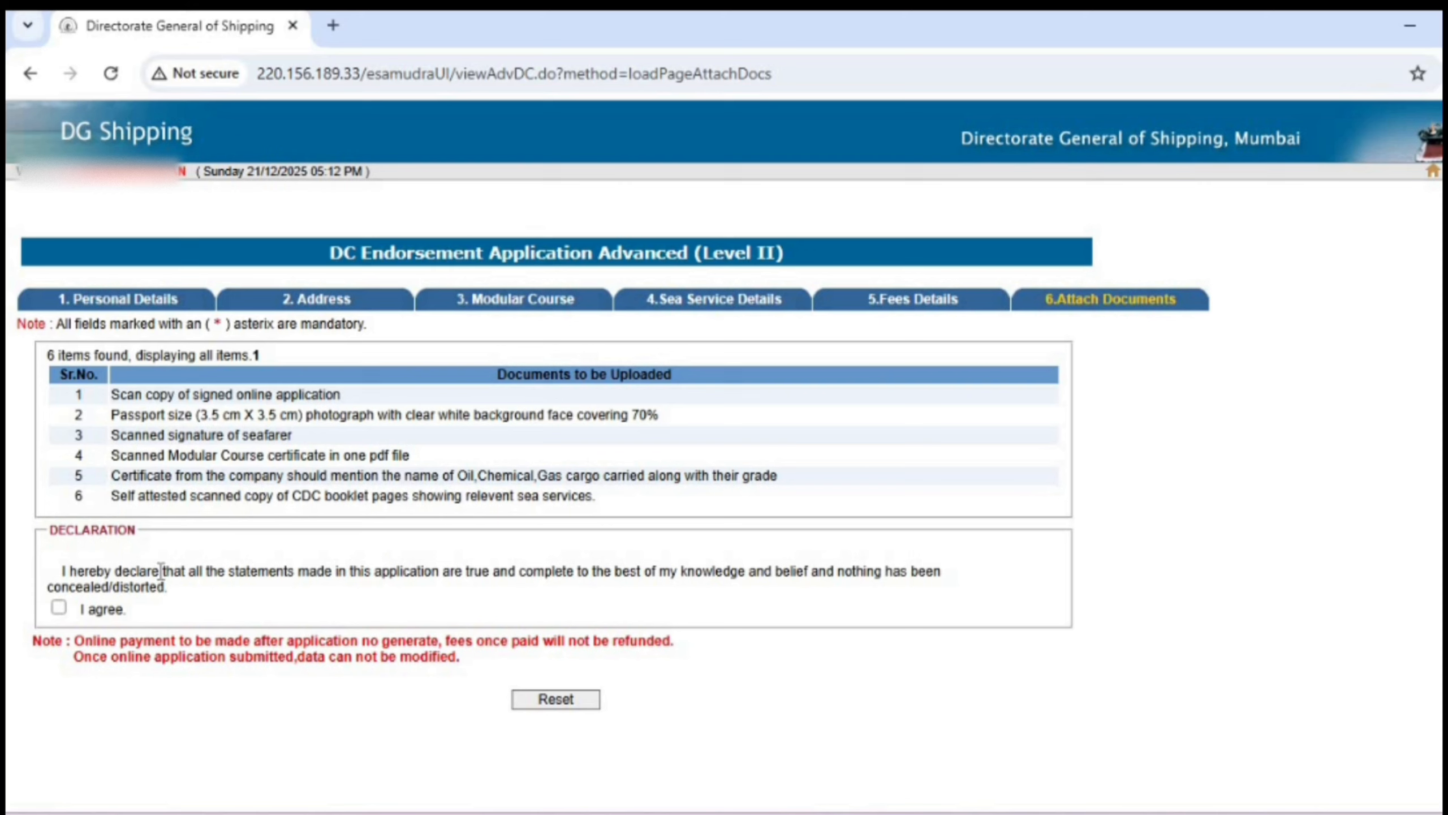
drag(143, 572, 833, 570)
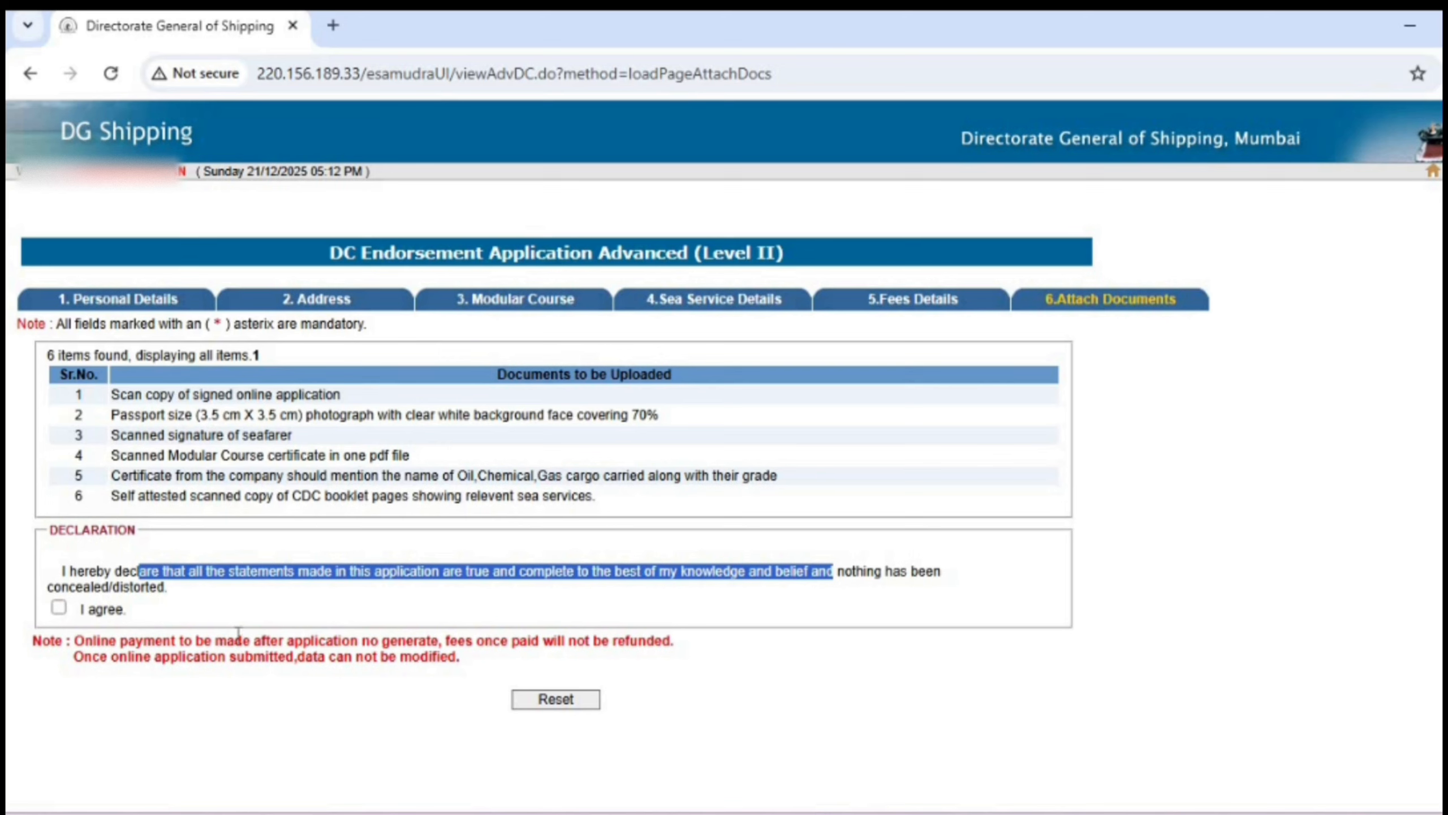
drag(100, 637, 481, 640)
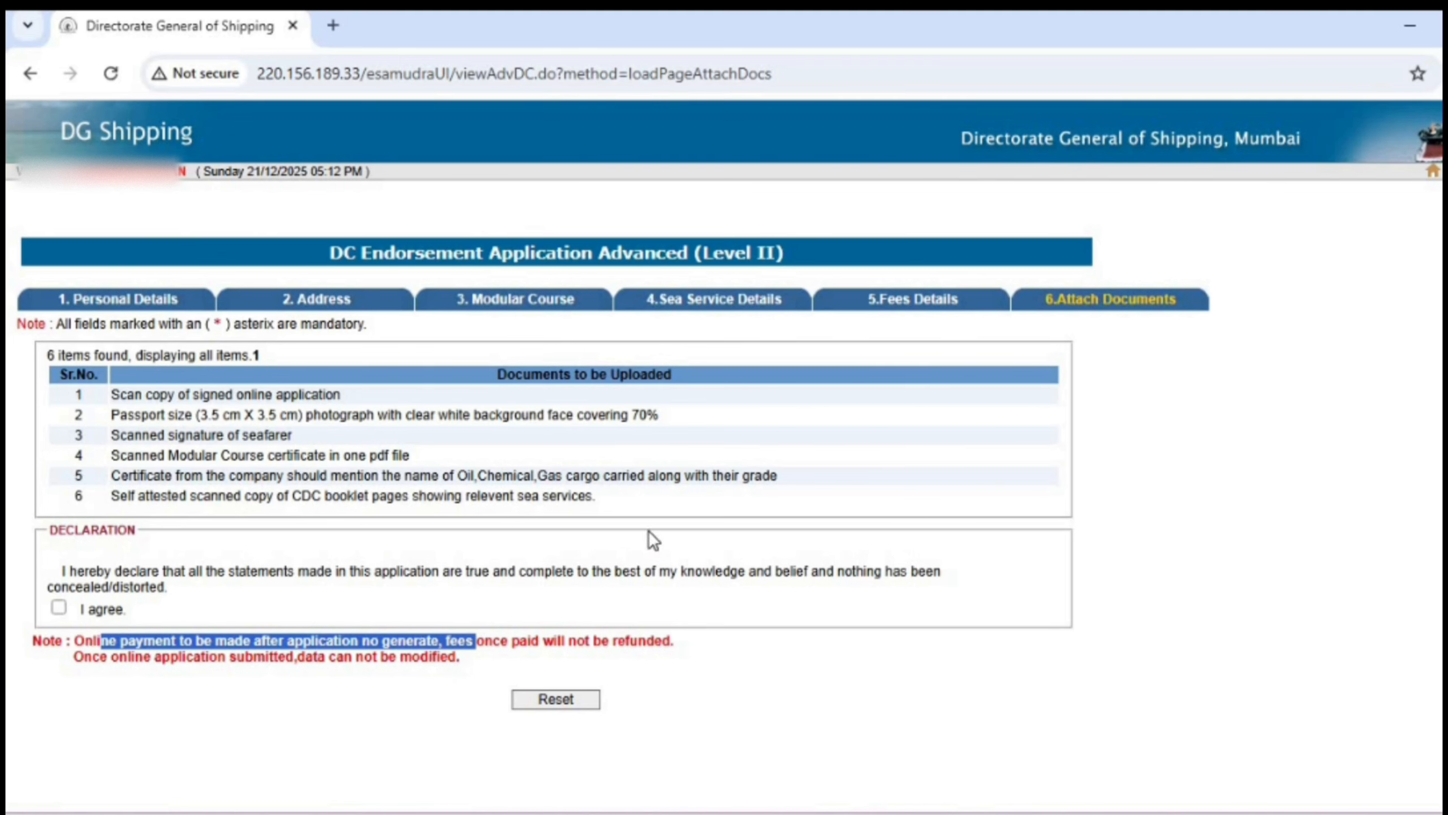
From the Nautical seafarer services page, open the CoC and CoP application status list for paying fees and uploading documents.
click(1040, 308)
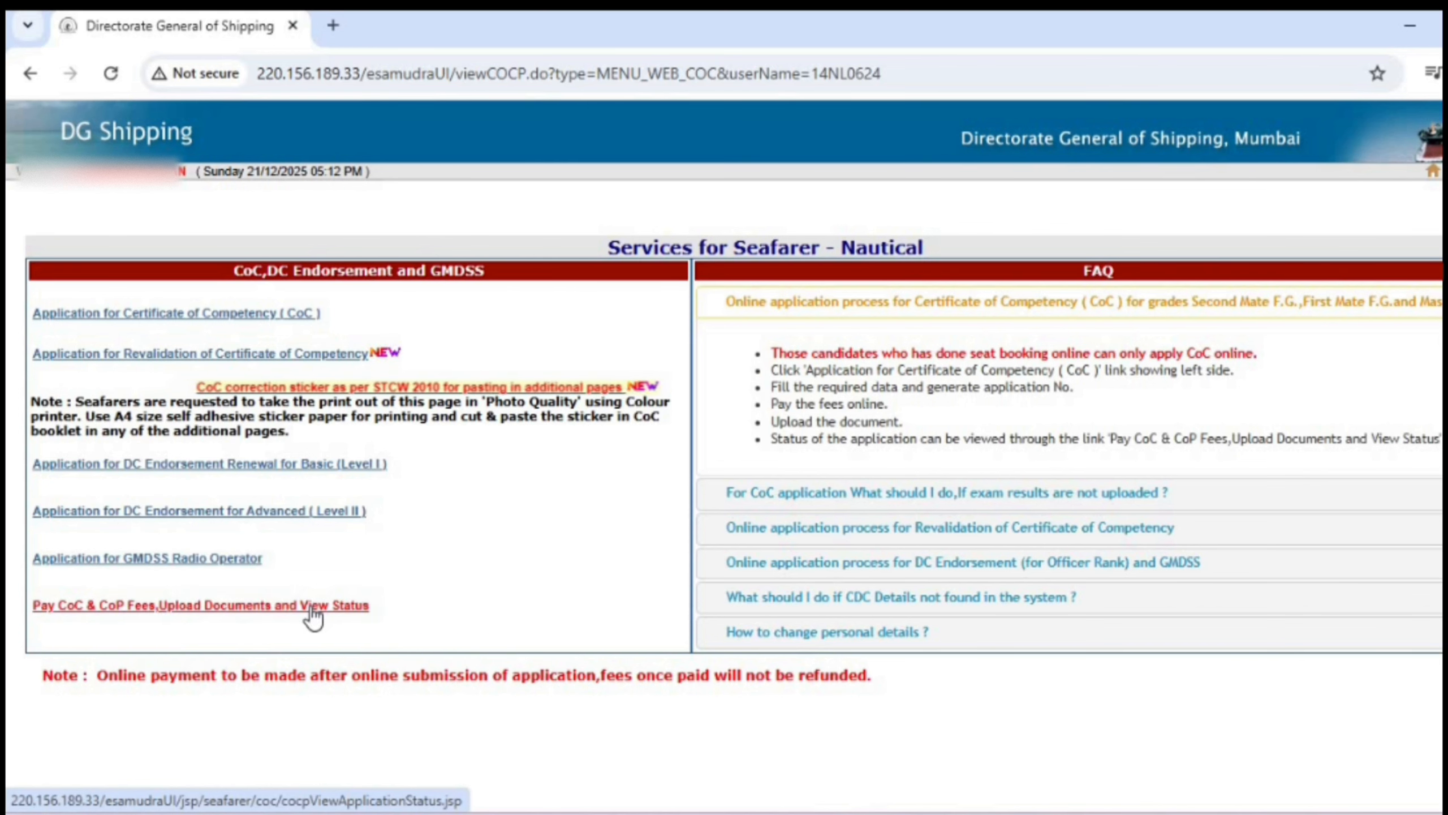
click(311, 607)
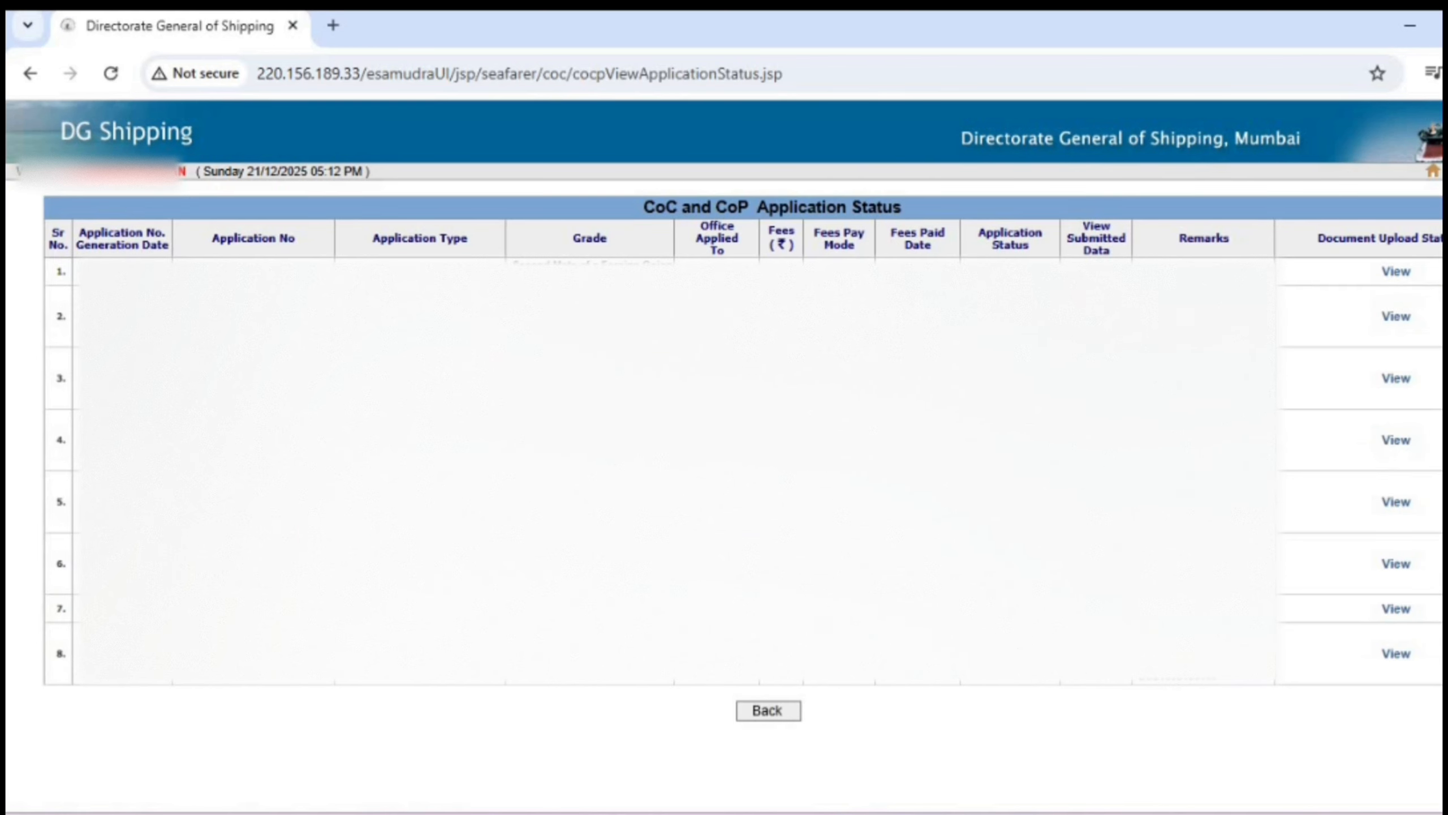